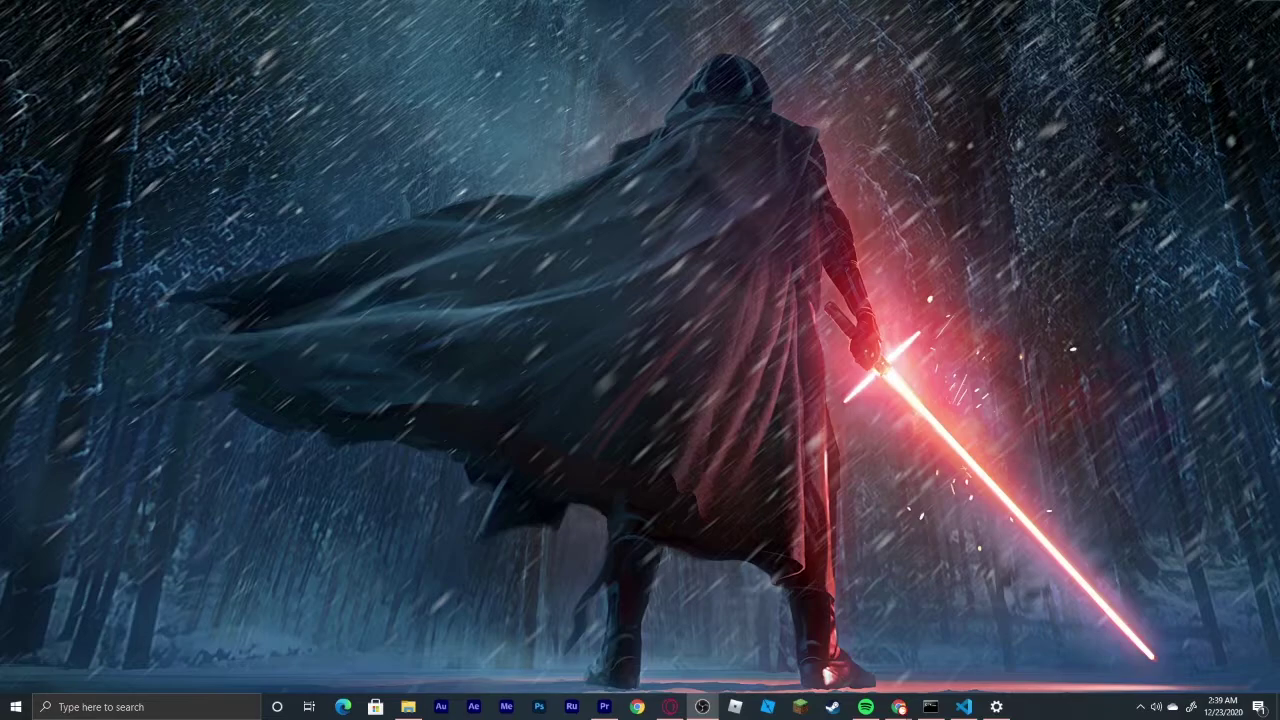
In Opera GX, search the web for "better discord" and download BandagedBD_Windows.exe from the BetterDiscordApp releases page on GitHub
click(669, 706)
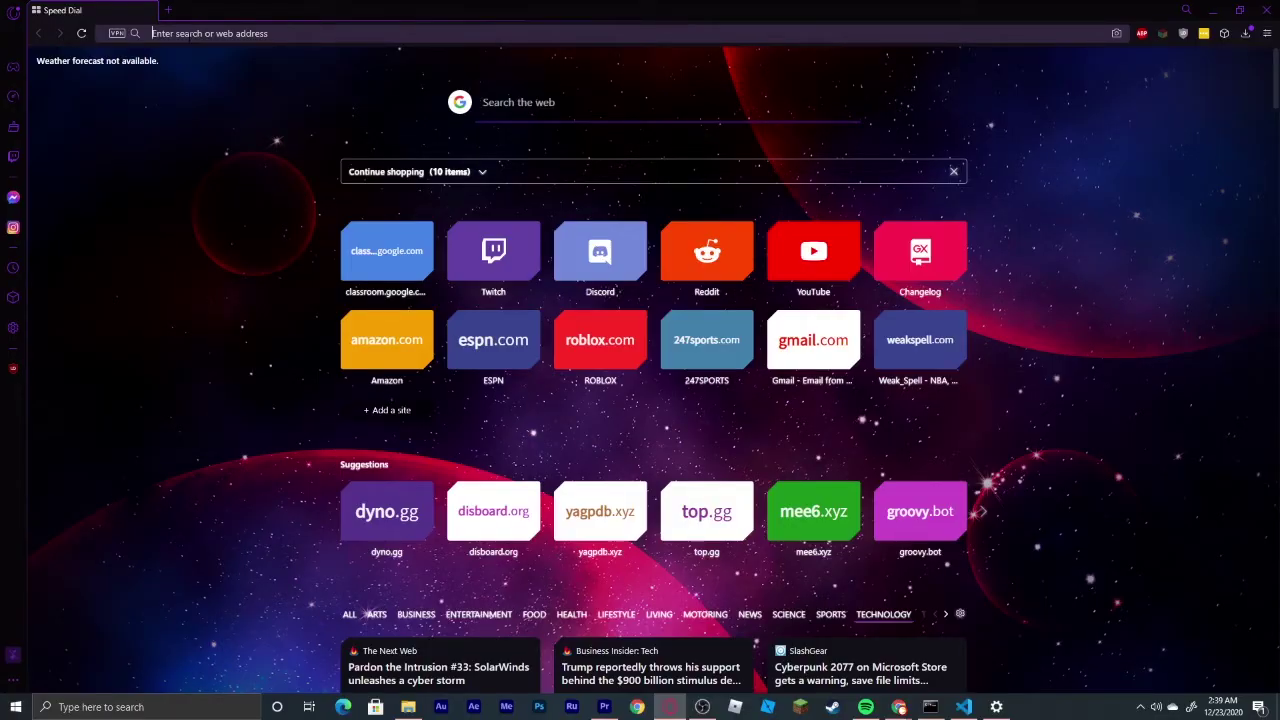
text(better discord)
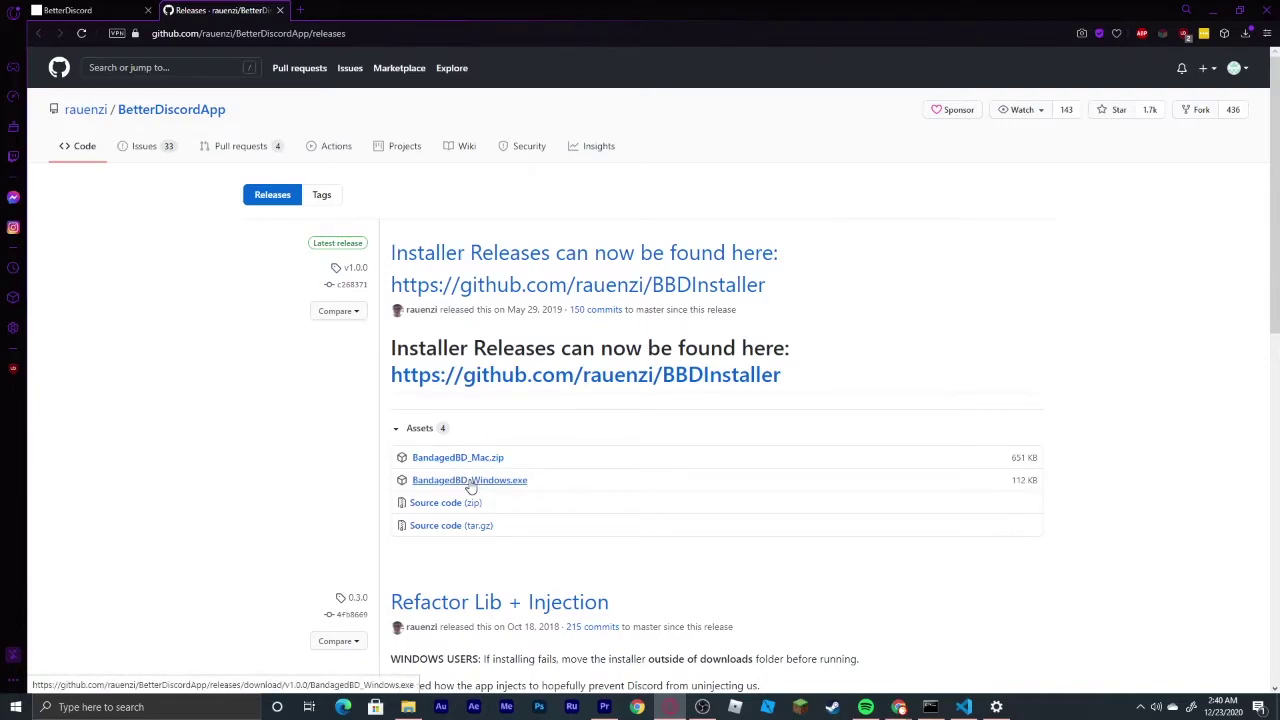
click(470, 483)
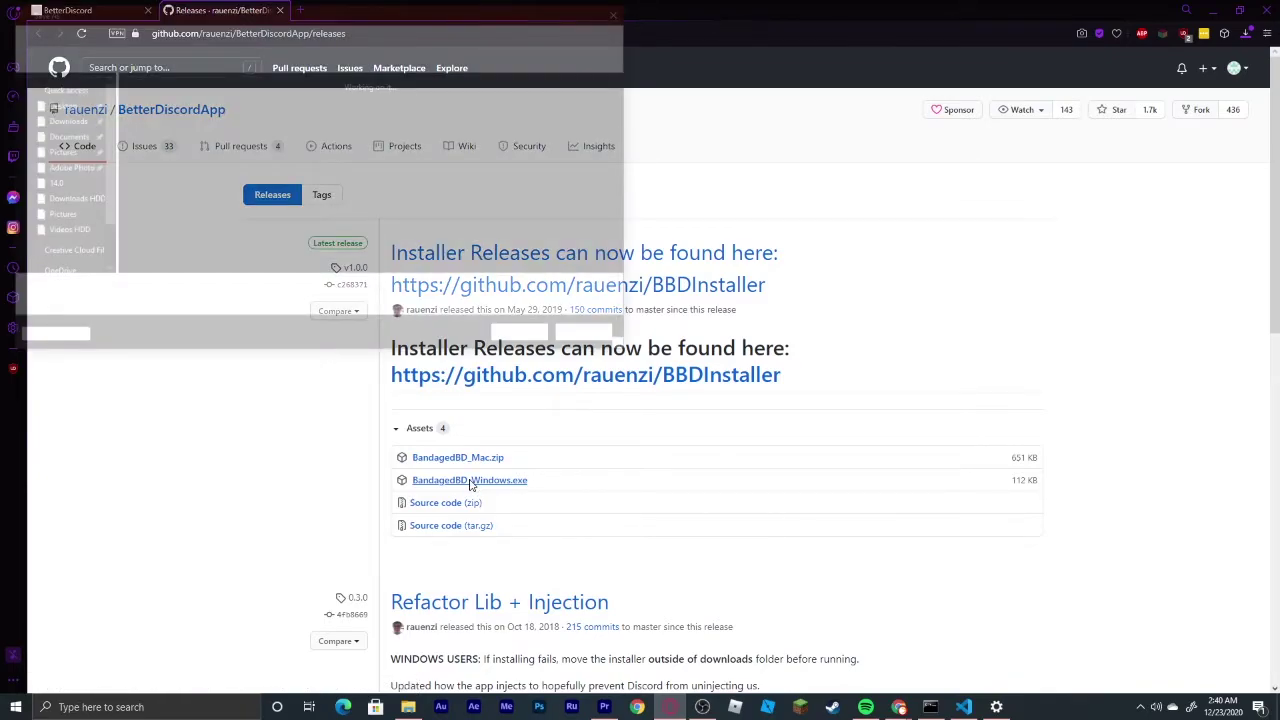
click(544, 335)
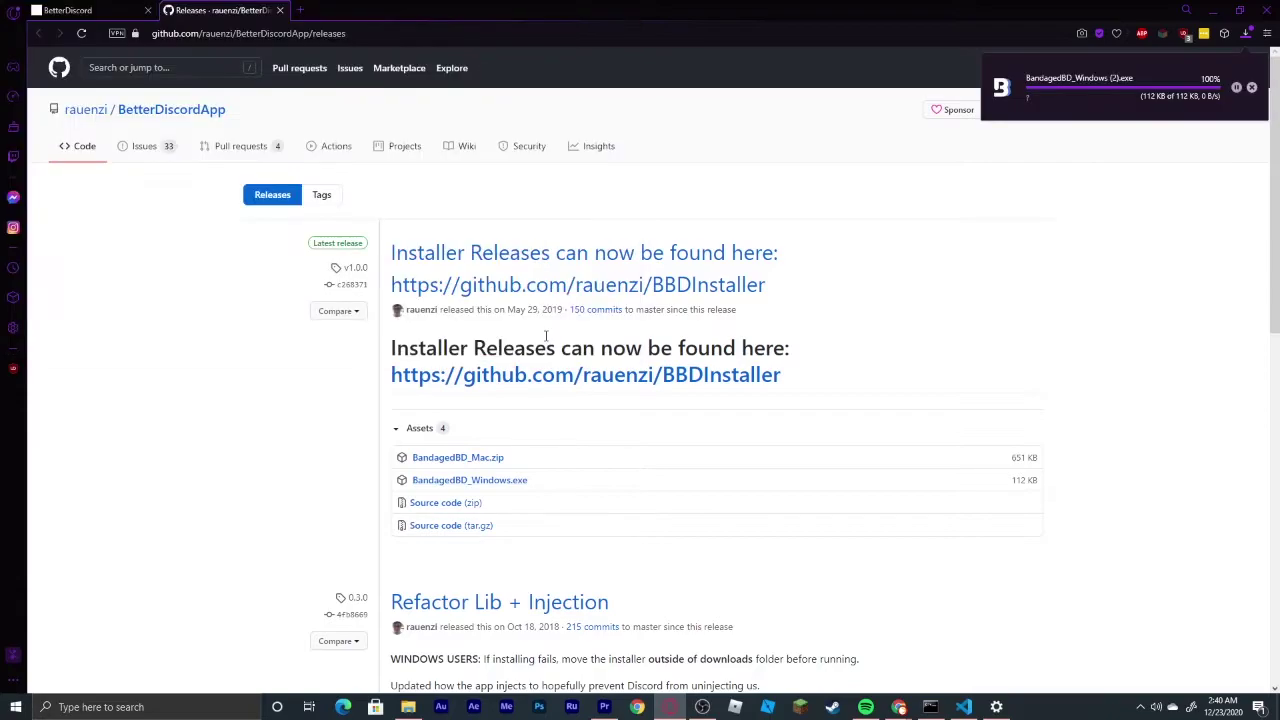
Run the downloaded BandagedBD installer and agree to download the newer installer version 1.0.5
click(1145, 86)
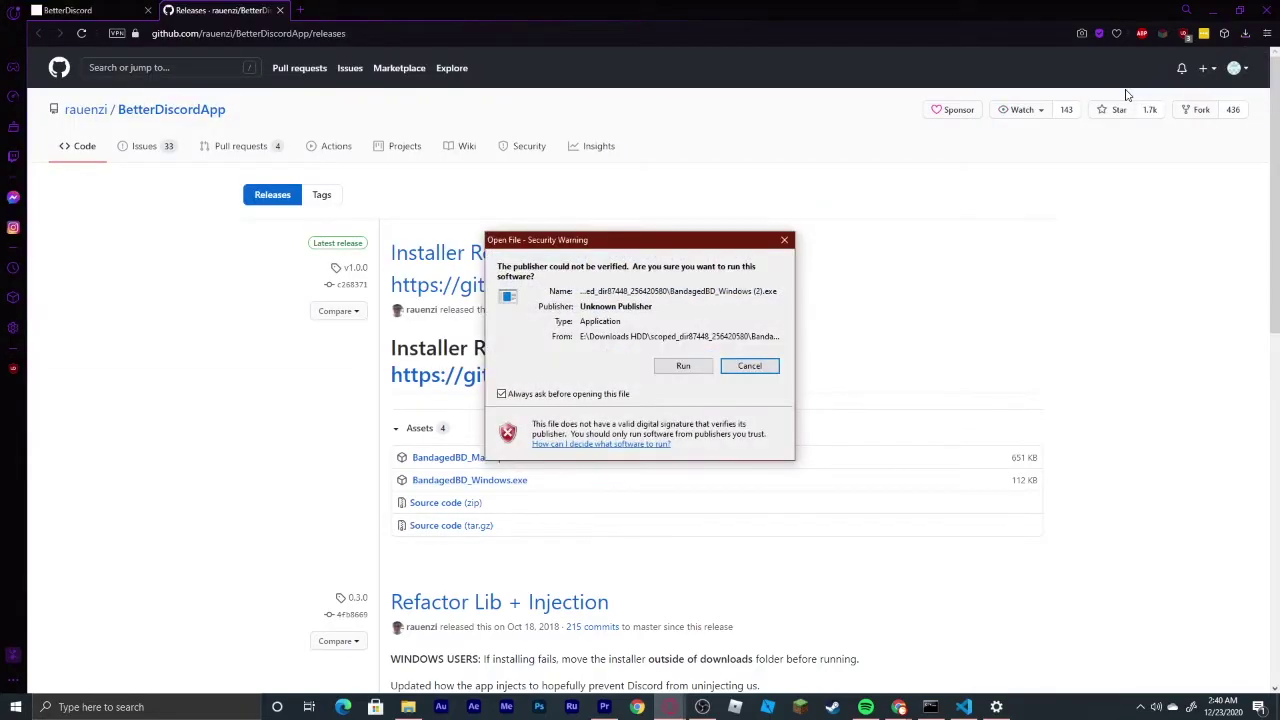
click(697, 366)
click(695, 372)
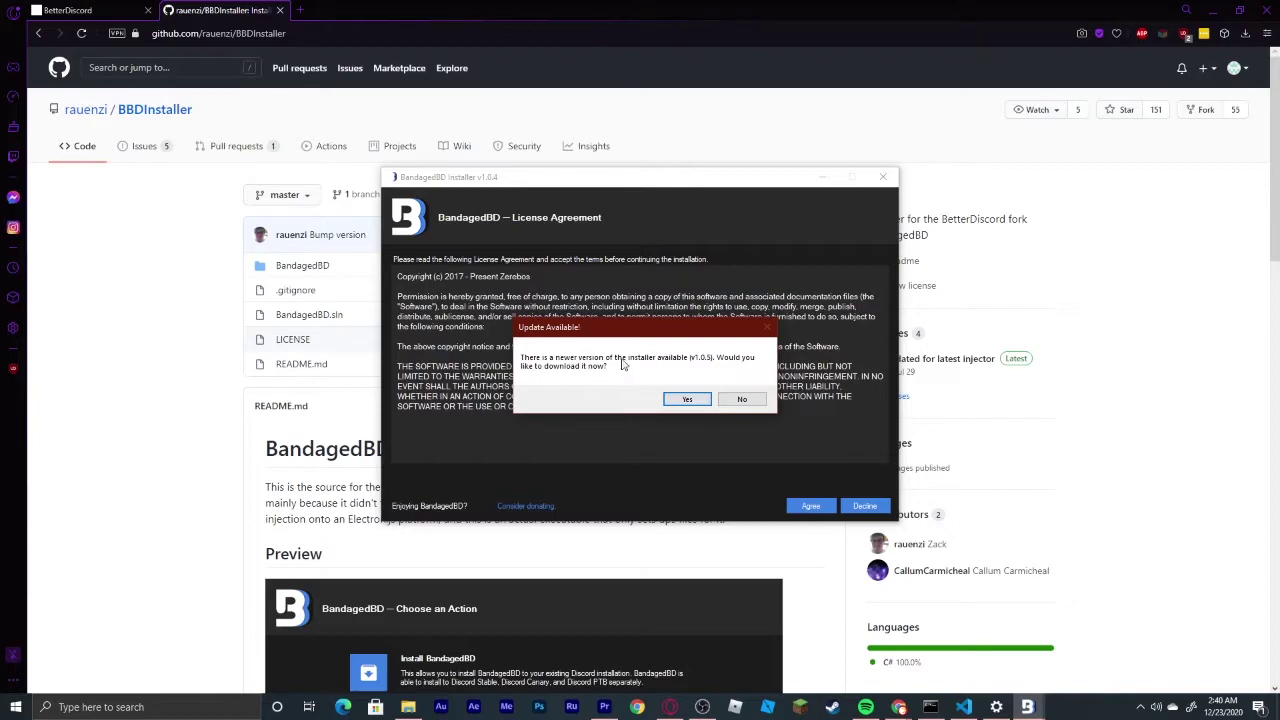
click(688, 399)
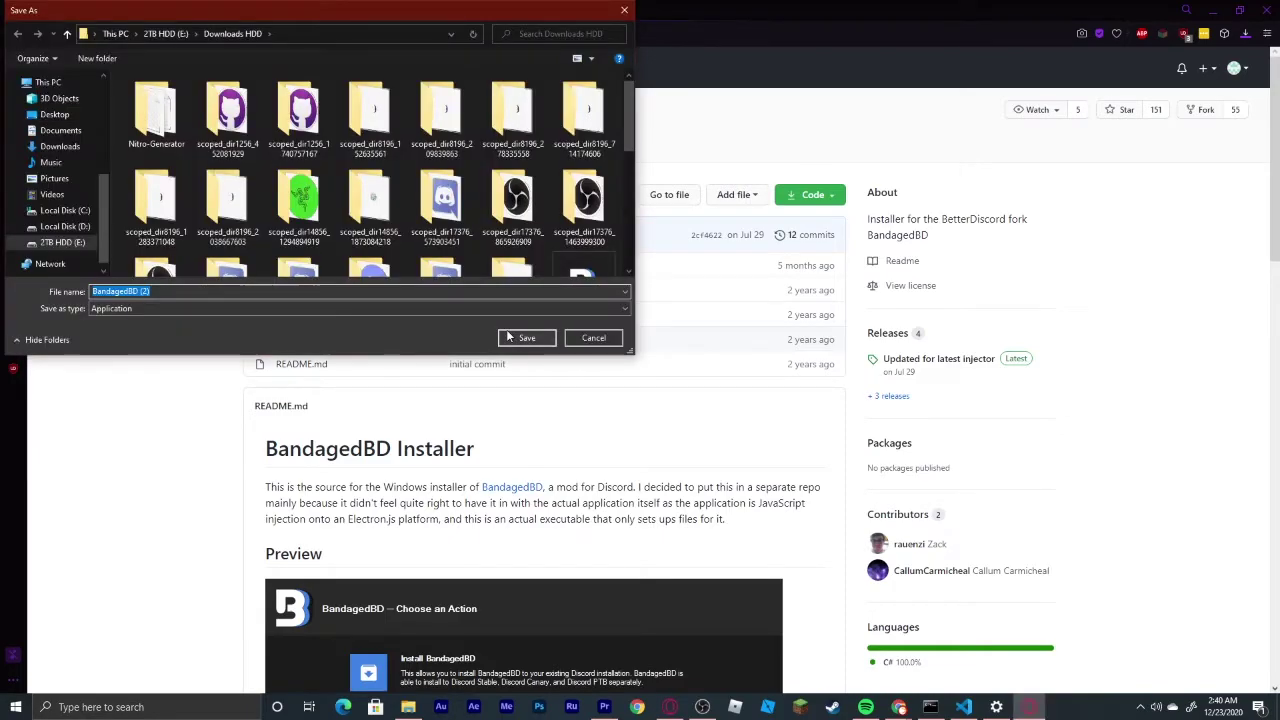
Save the updated installer in the Downloads HDD folder and run it despite the unverified publisher
click(524, 337)
click(1054, 93)
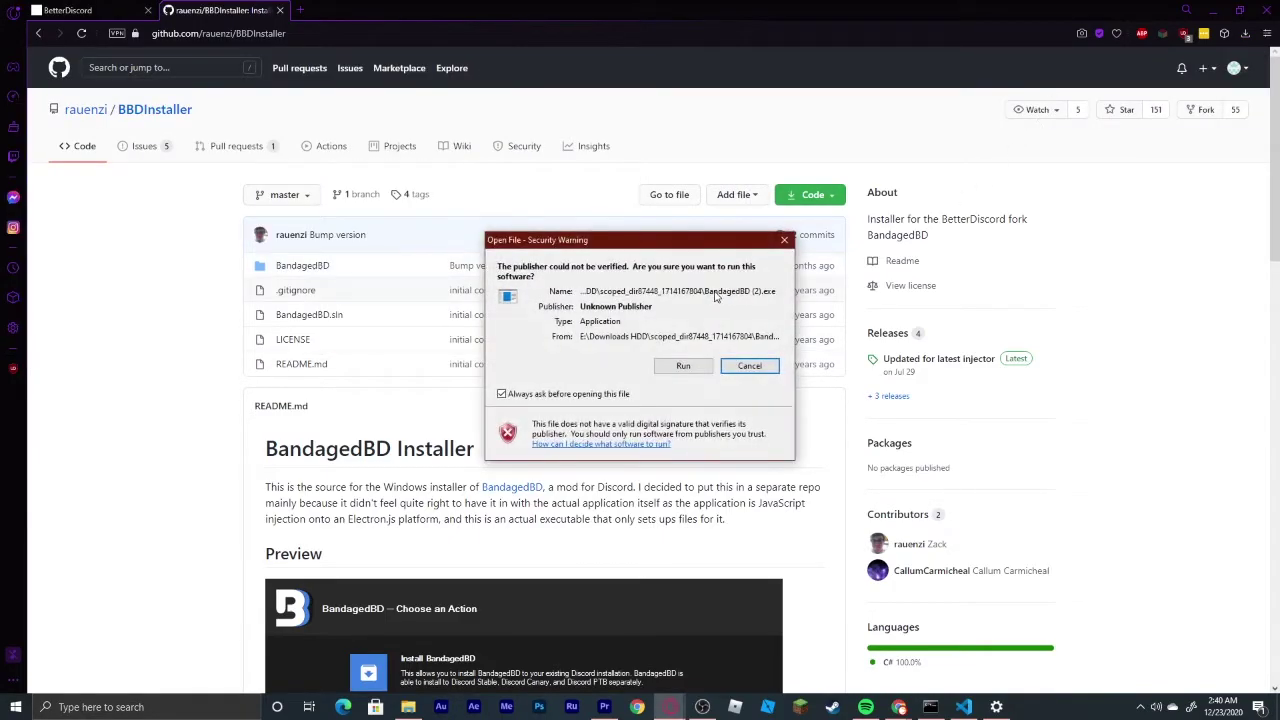
click(690, 367)
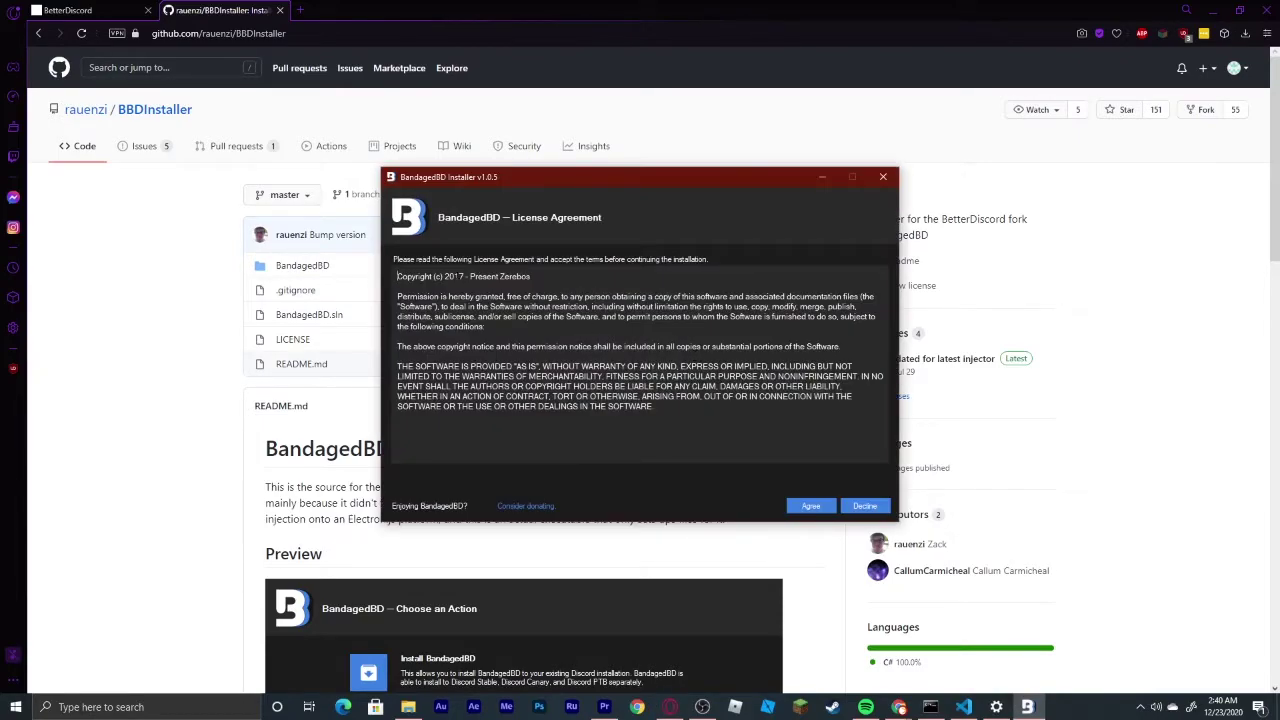
Agree to the license, install BandagedBD to the Stable version of Discord, and exit the installer
click(806, 506)
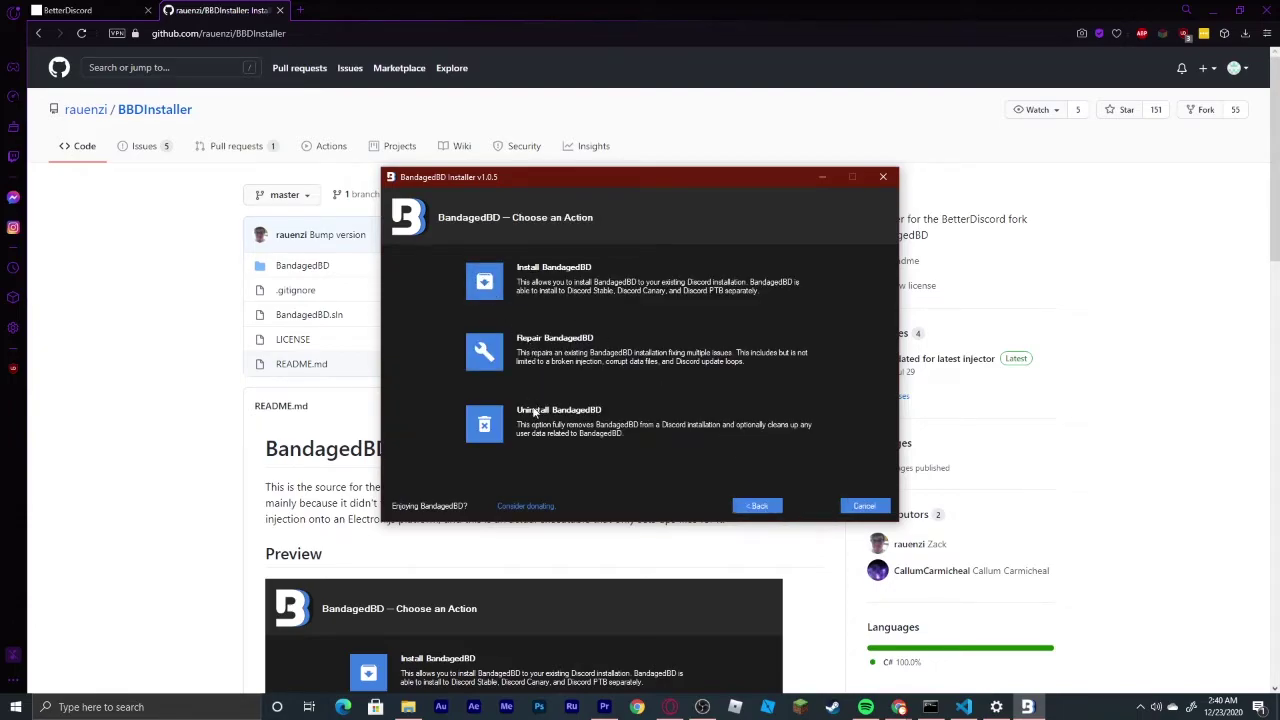
click(484, 284)
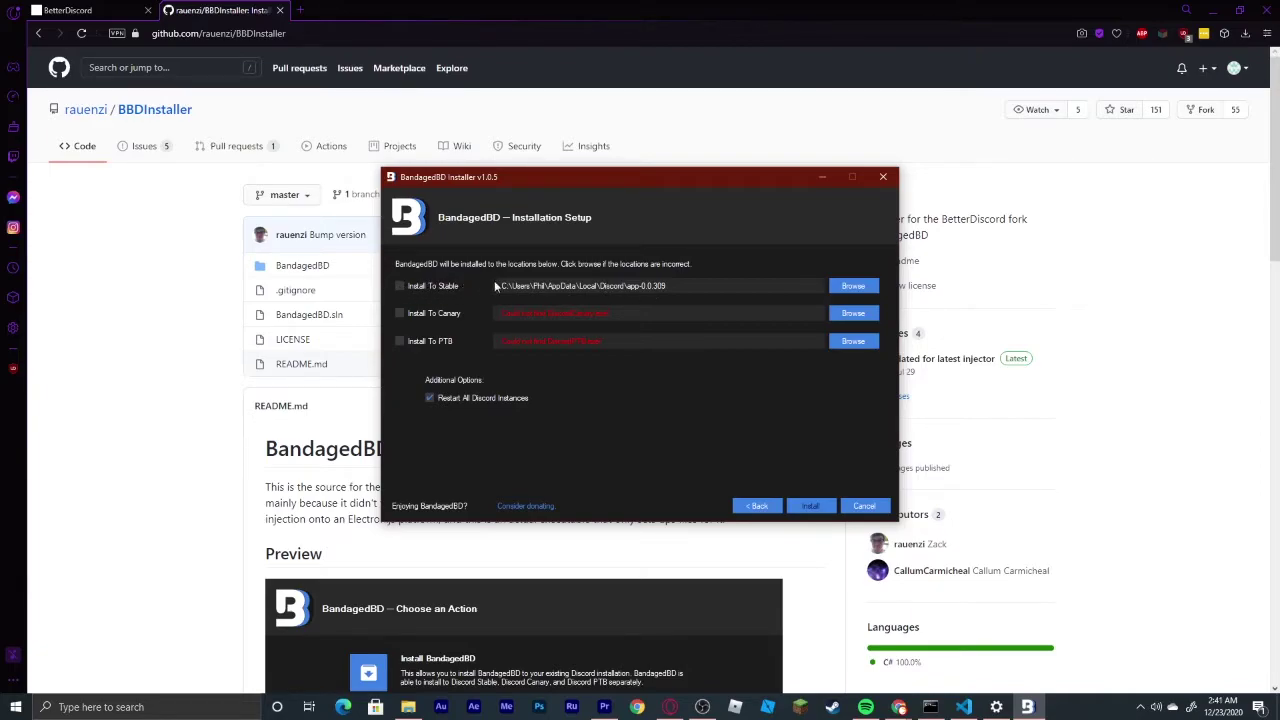
click(400, 289)
click(817, 497)
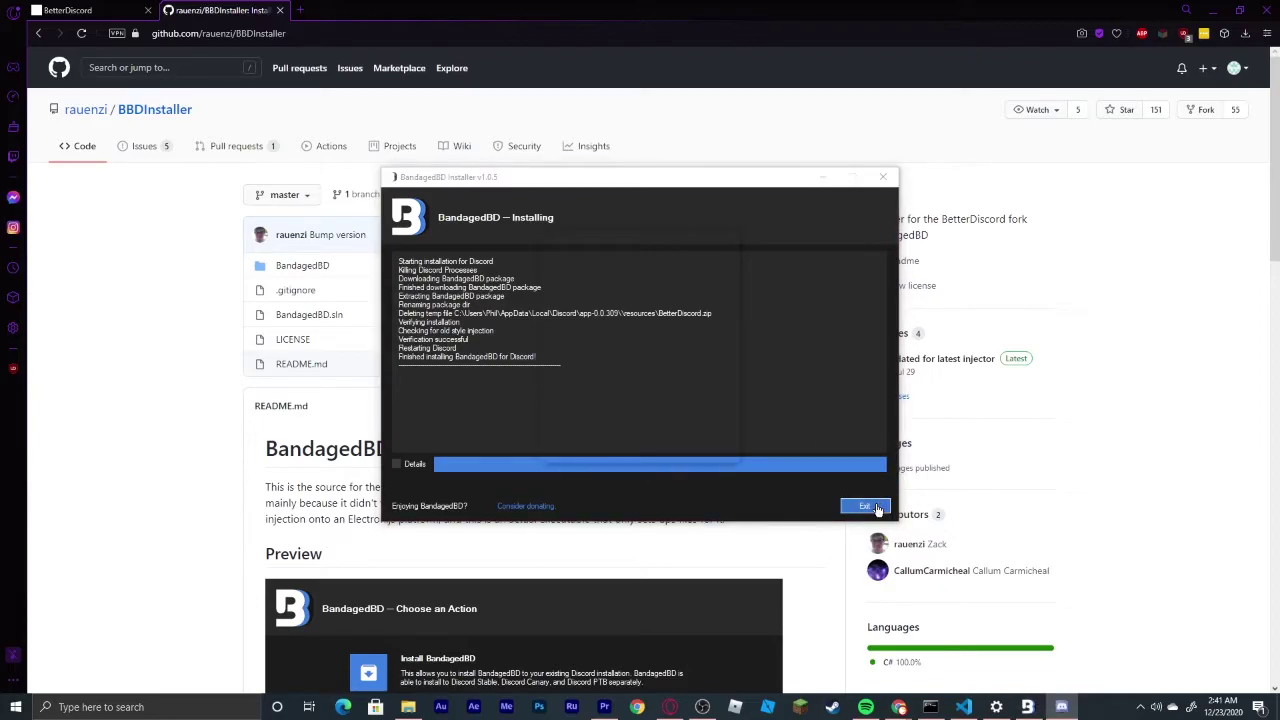
click(875, 508)
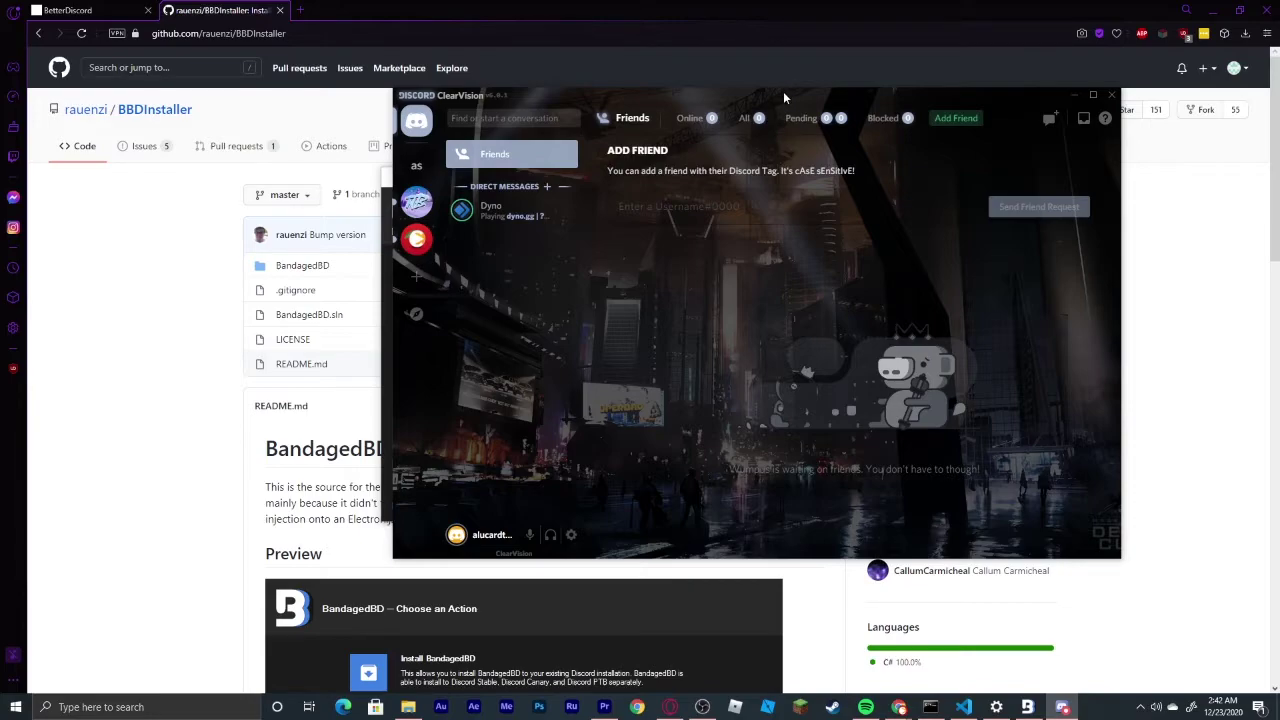
Minimize the Discord window and, in a new browser tab, search for "better discord library" and open the BetterDiscordLibrary home page
drag(780, 92, 699, 107)
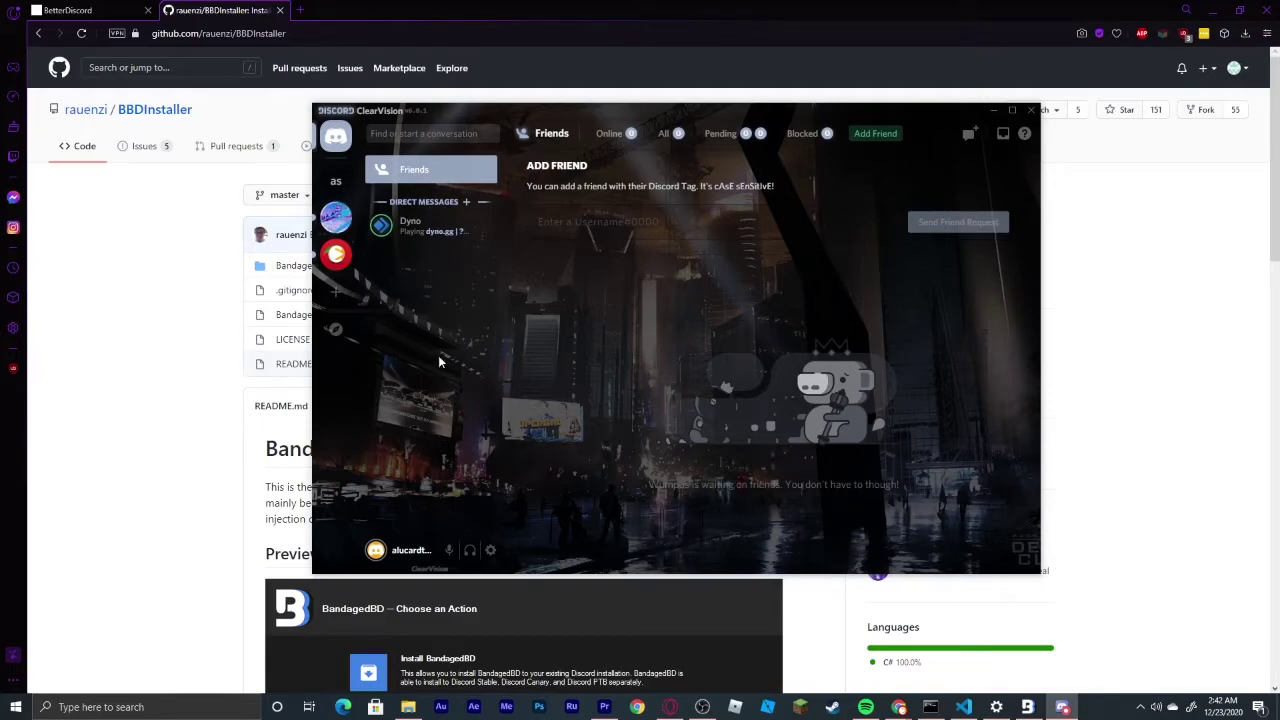
click(993, 112)
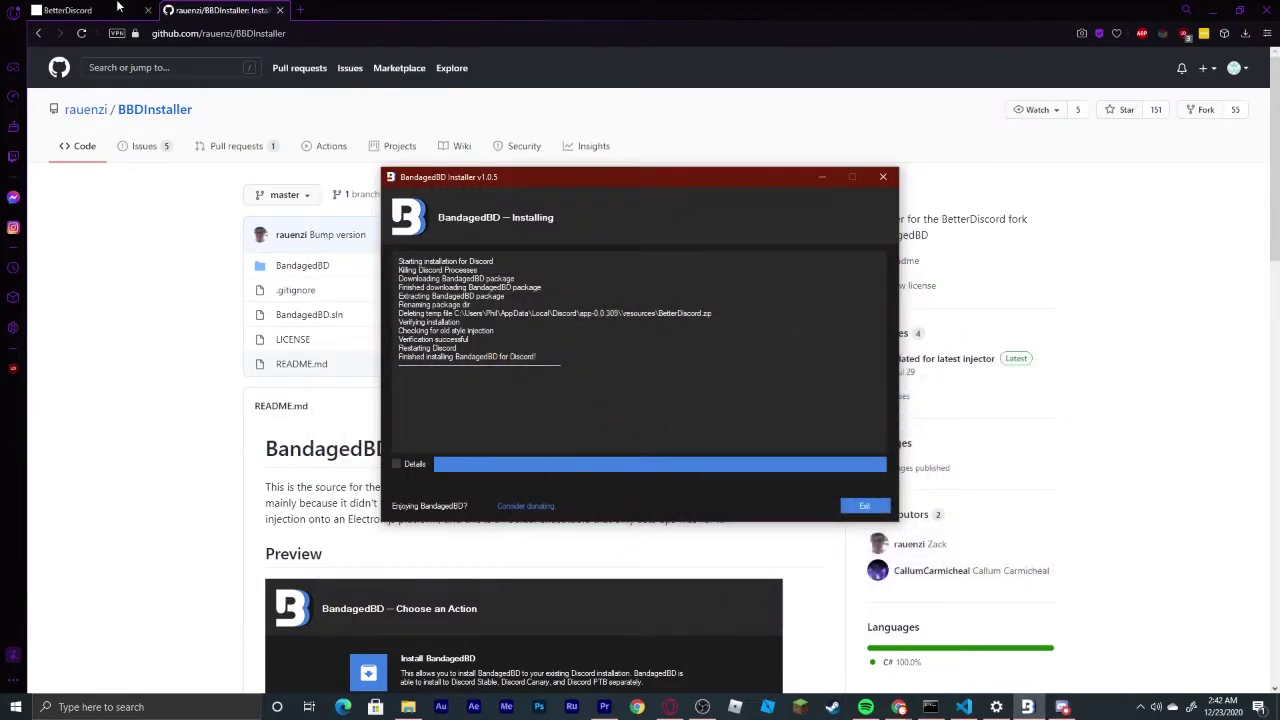
click(300, 10)
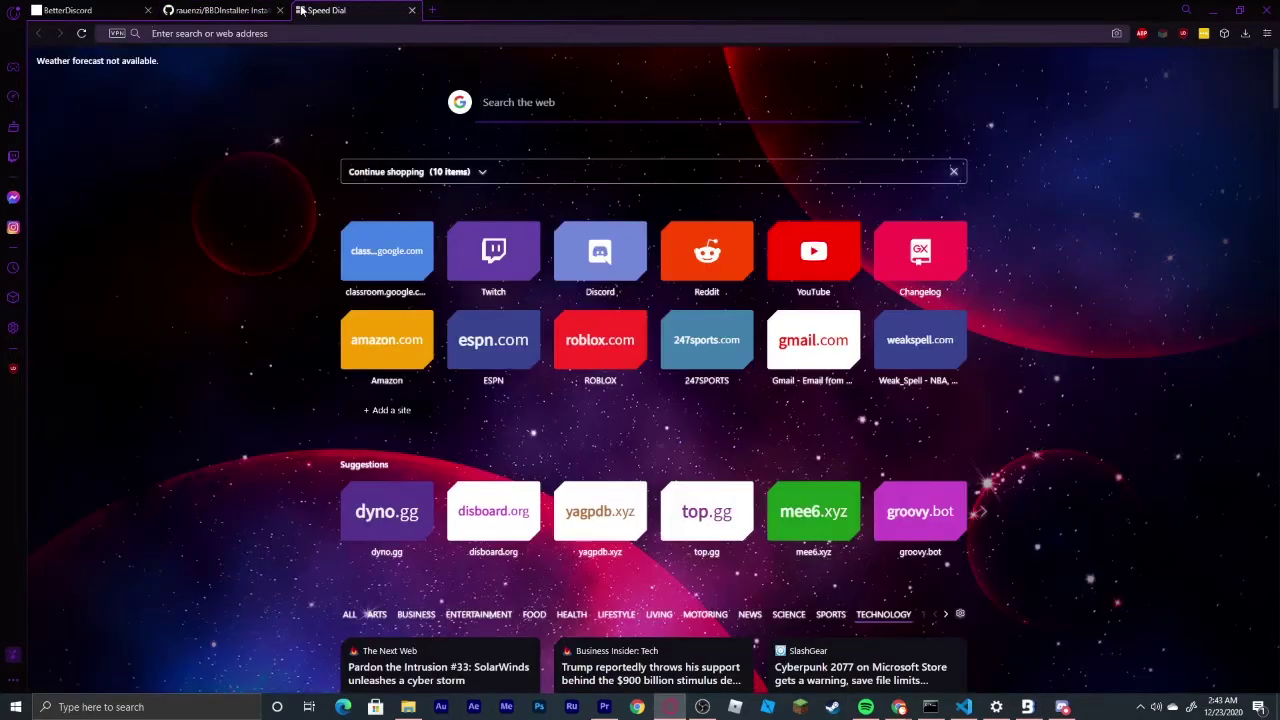
text(better disco)
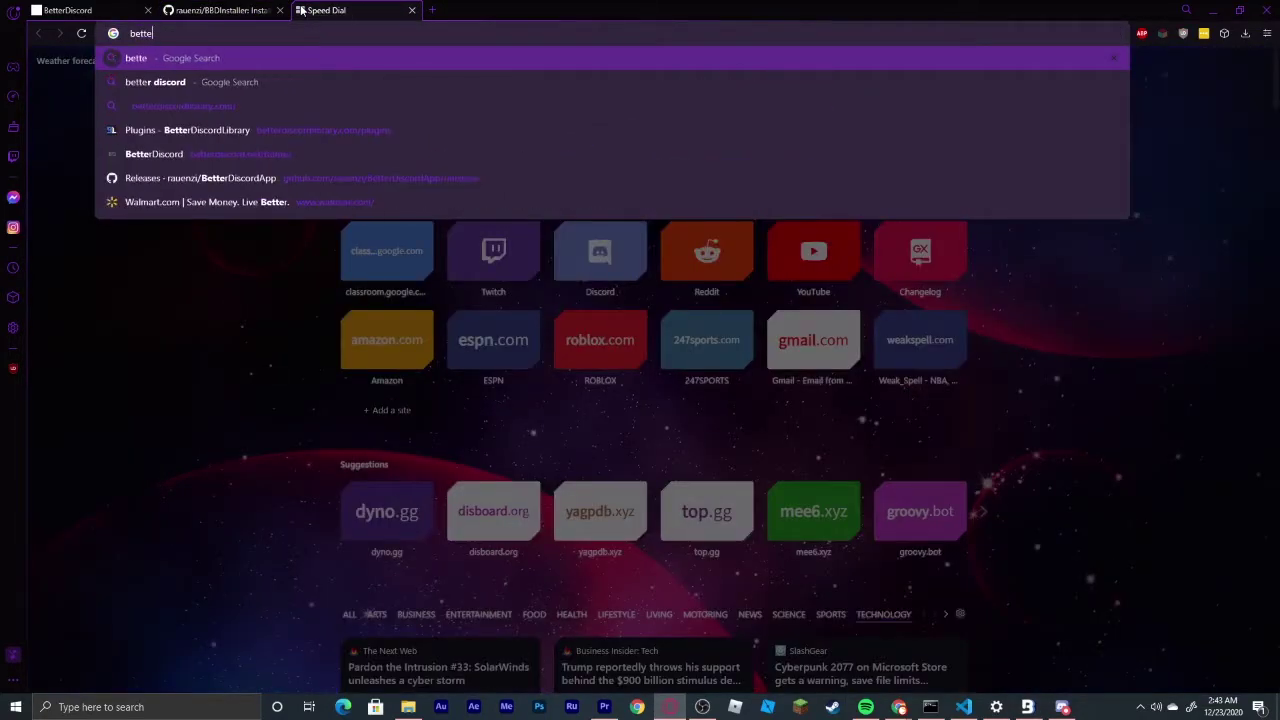
text(rd)
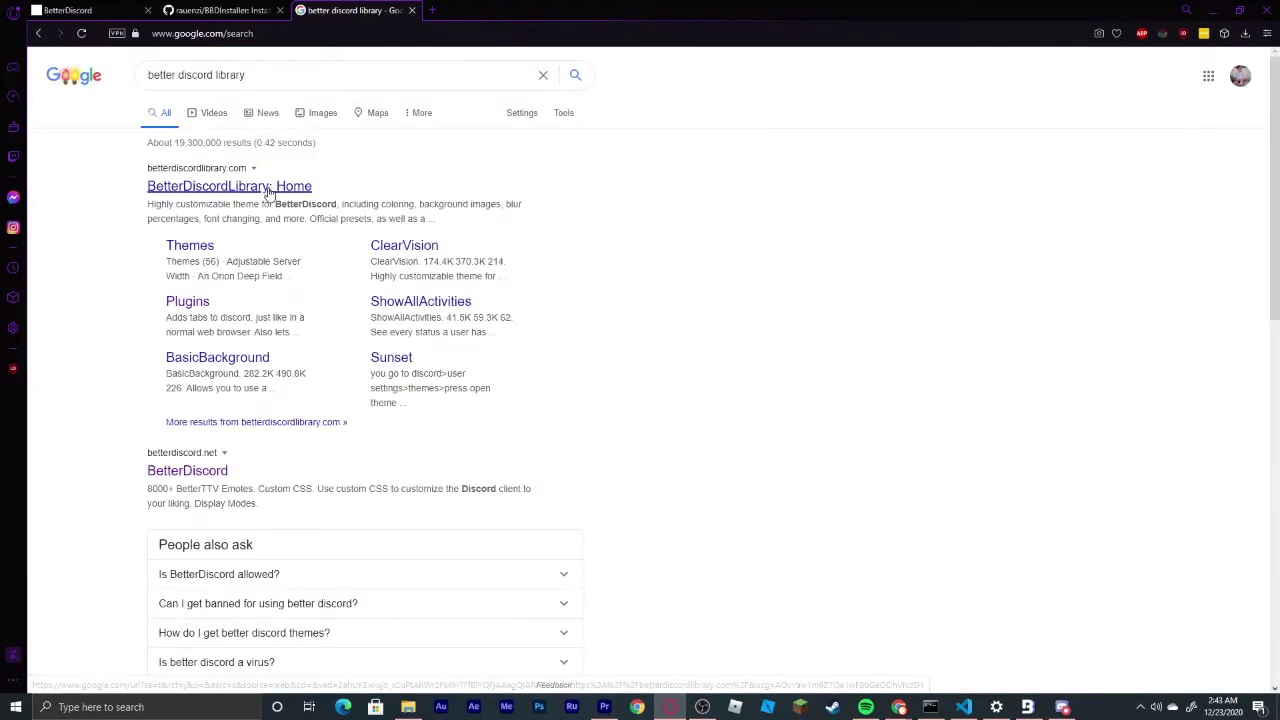
click(269, 187)
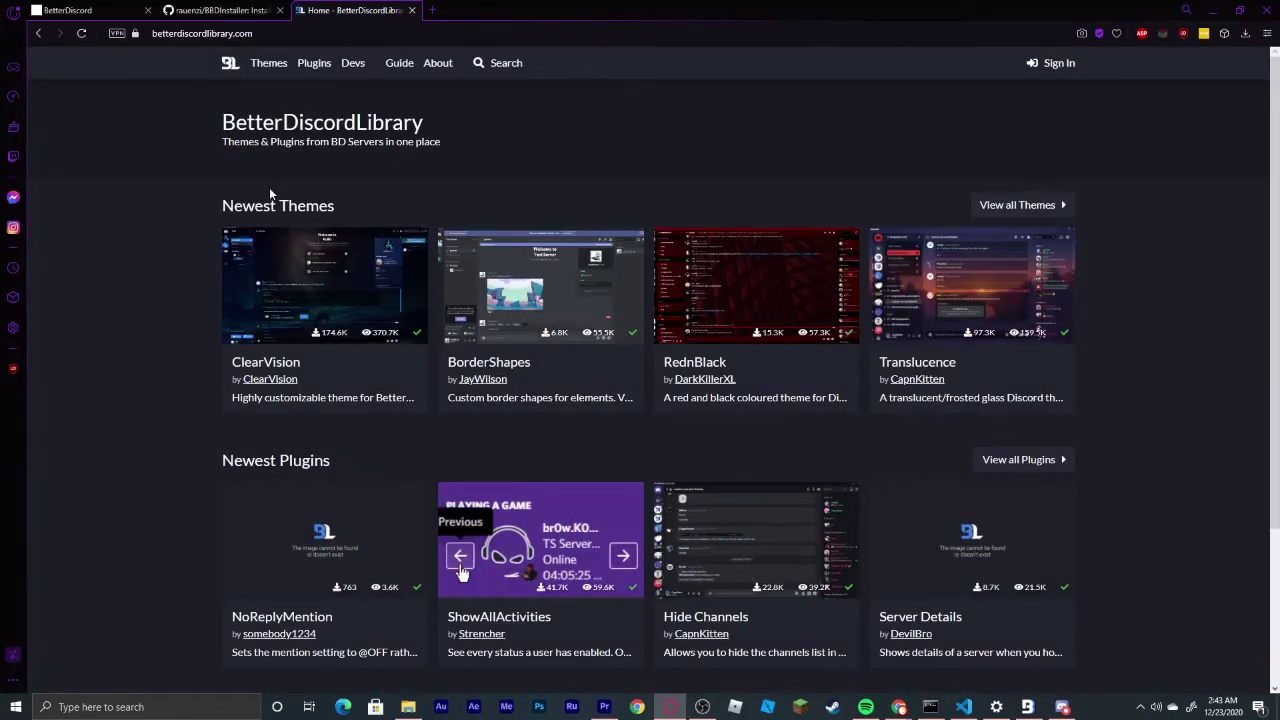
Look over the newest themes and plugins on the BetterDiscordLibrary home page, including the ShowAllActivities preview
click(461, 566)
click(623, 557)
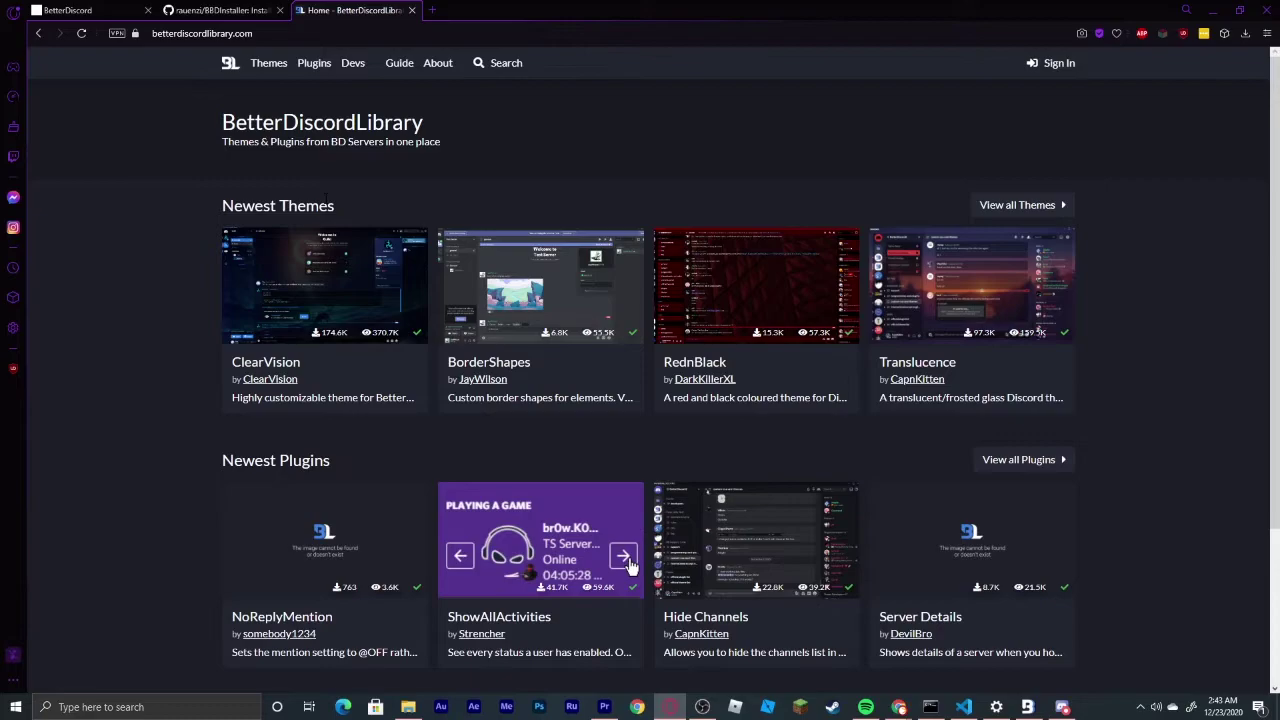
scroll(300, 449, down, 2)
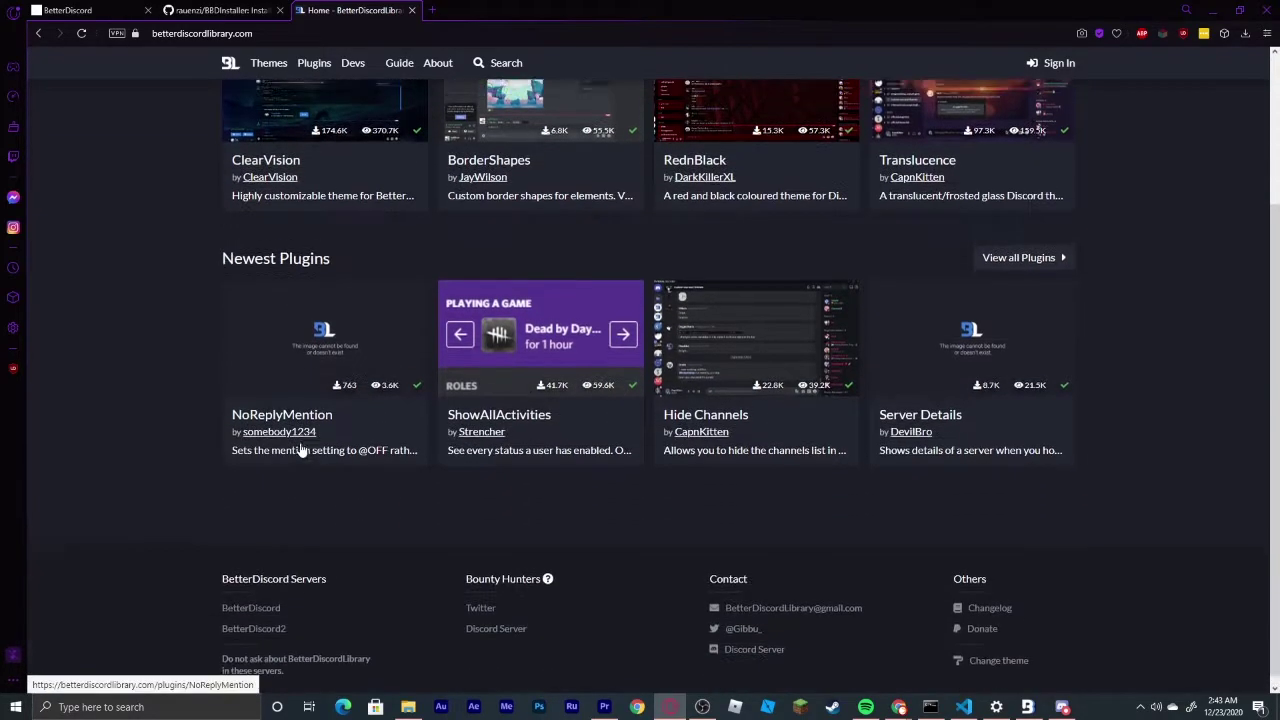
scroll(300, 450, up, 2)
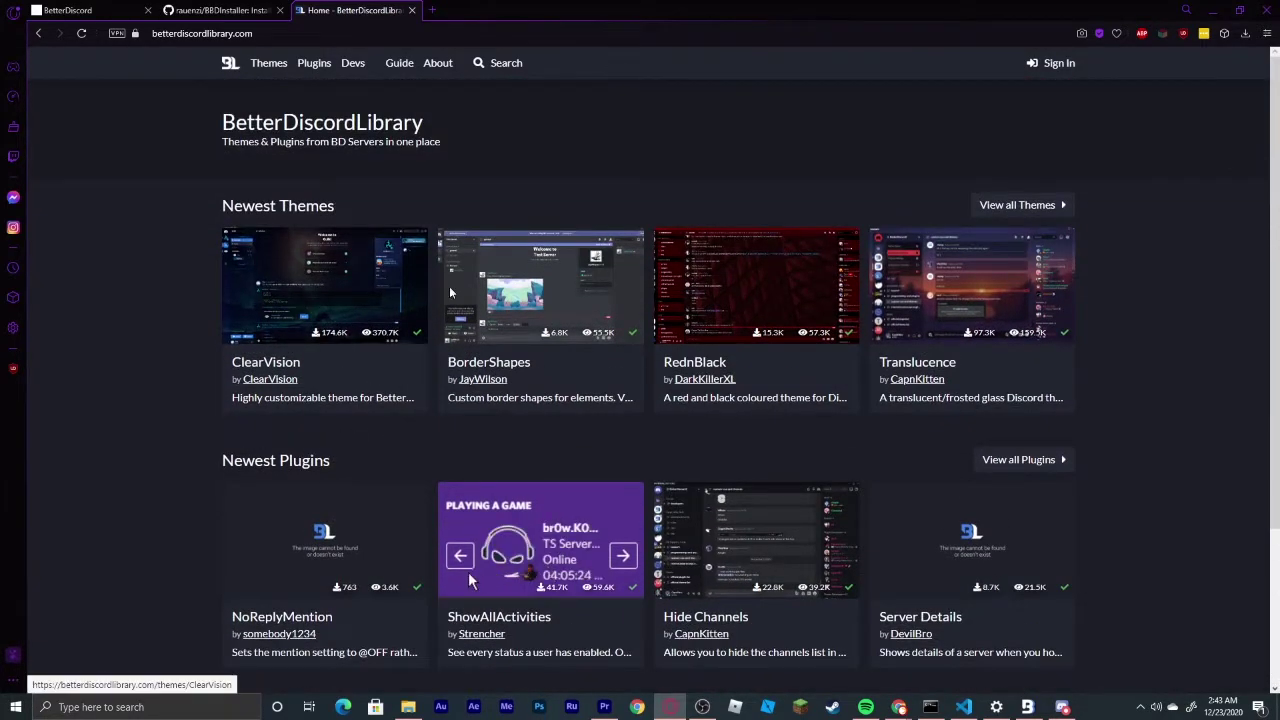
Open the full list of themes on BetterDiscordLibrary and examine the available theme previews
click(1025, 204)
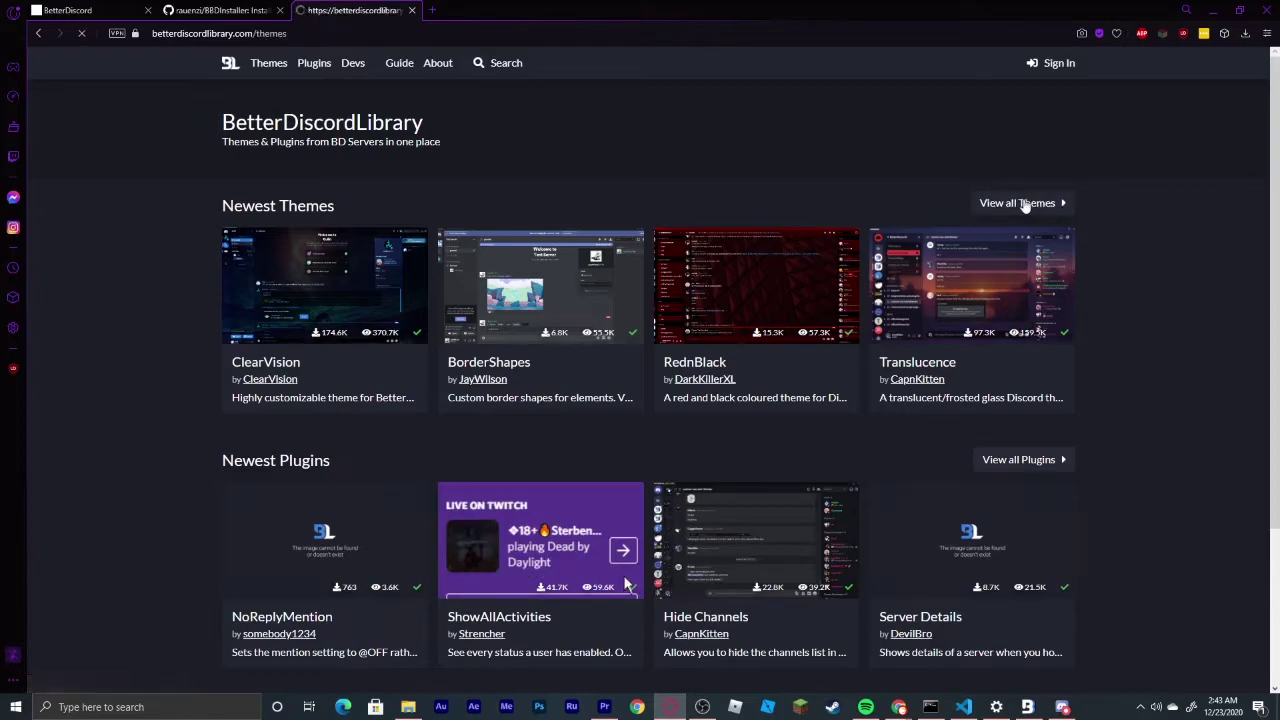
scroll(549, 350, down, 3)
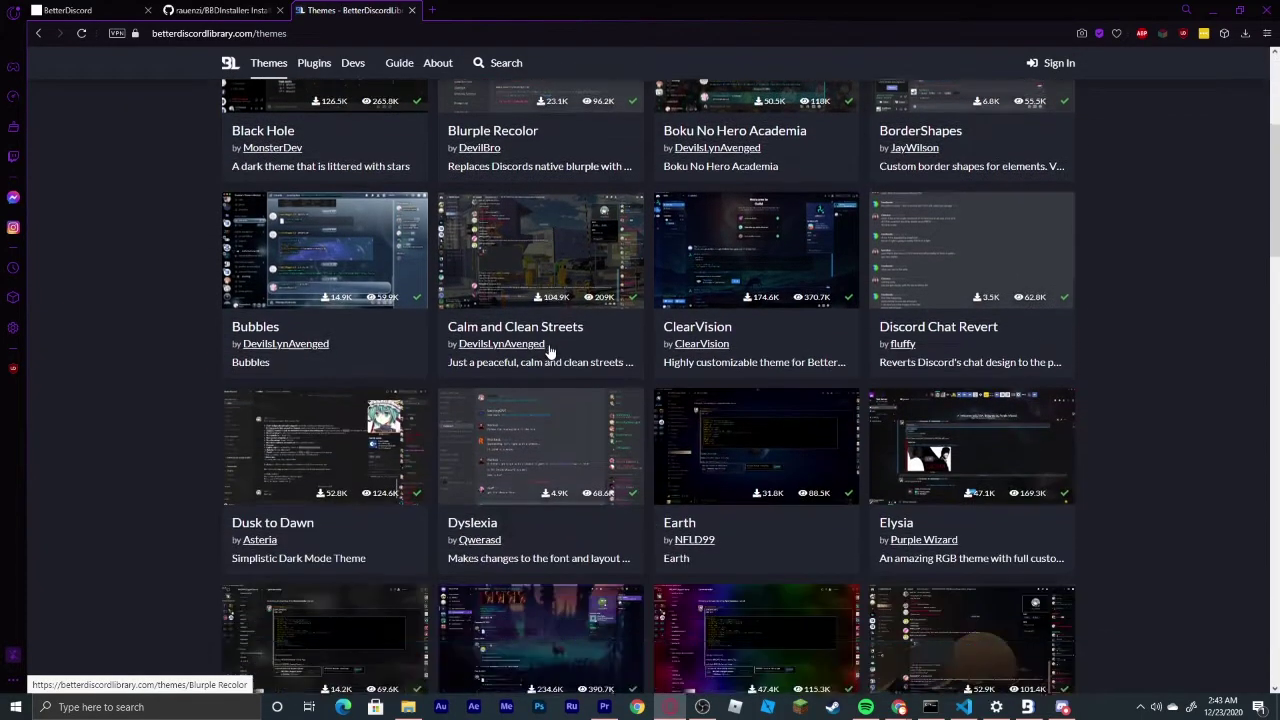
scroll(560, 355, up, 3)
scroll(620, 305, down, 2)
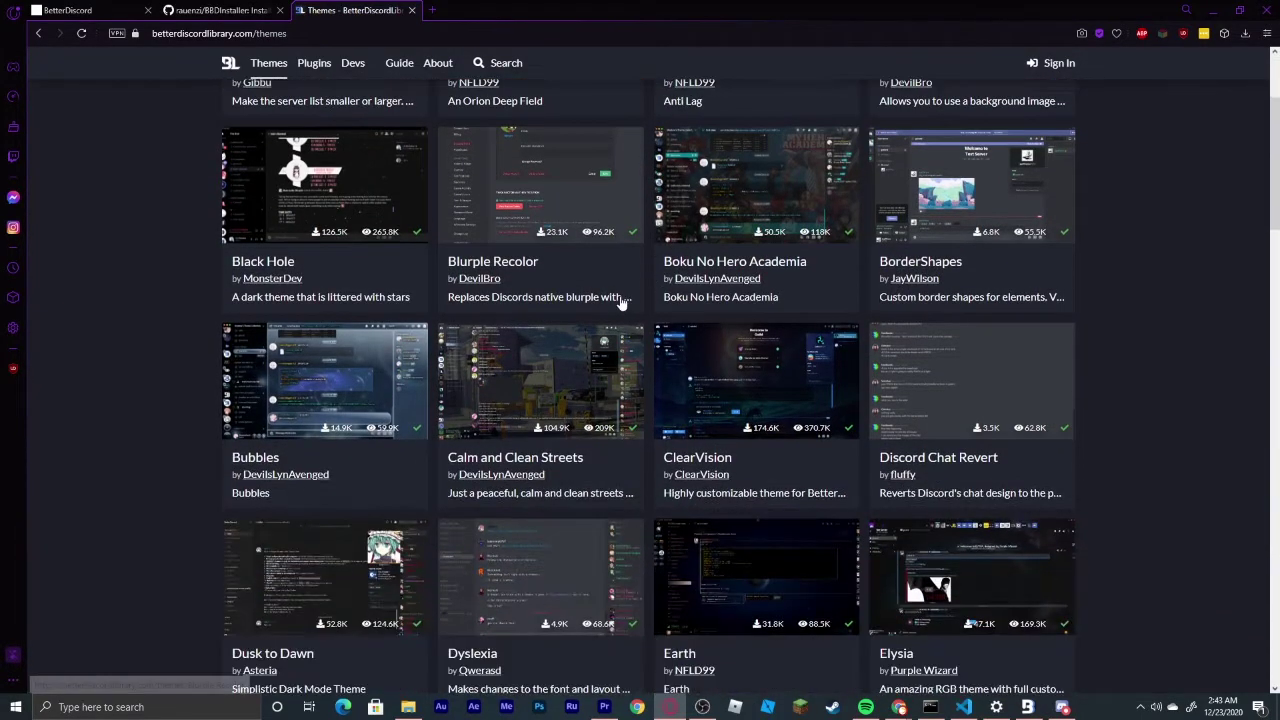
scroll(620, 303, up, 2)
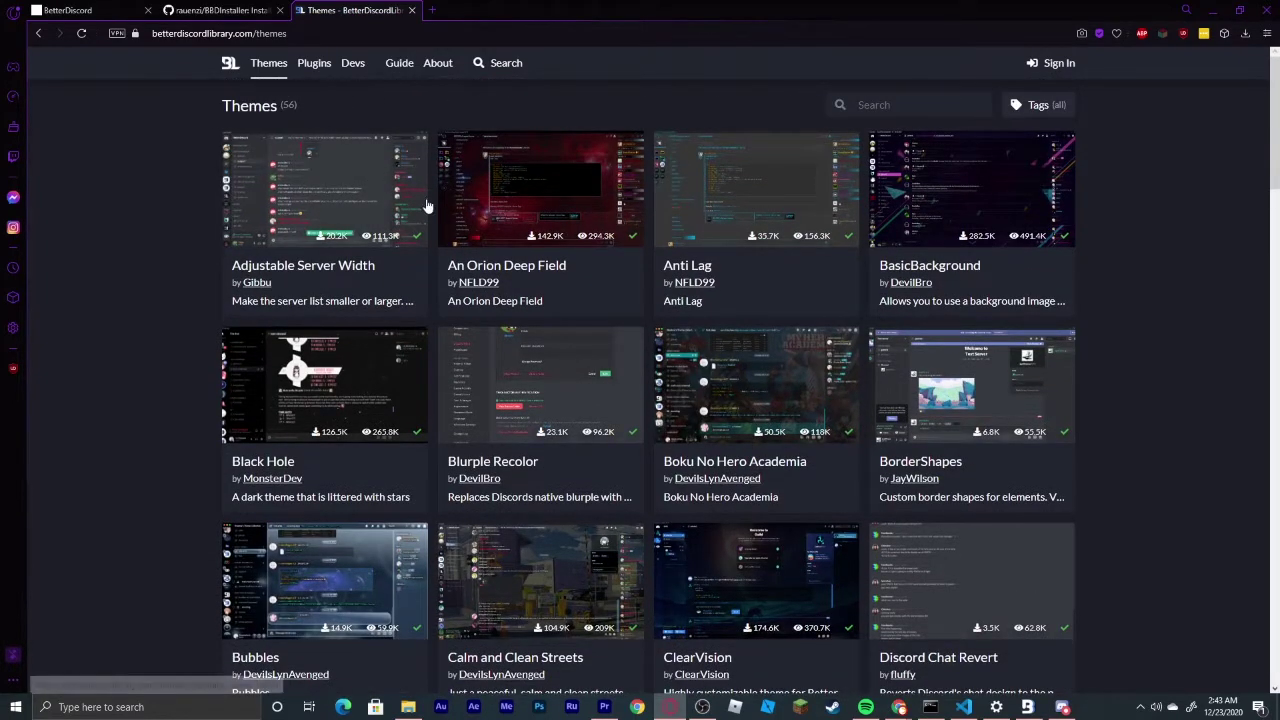
scroll(534, 255, down, 7)
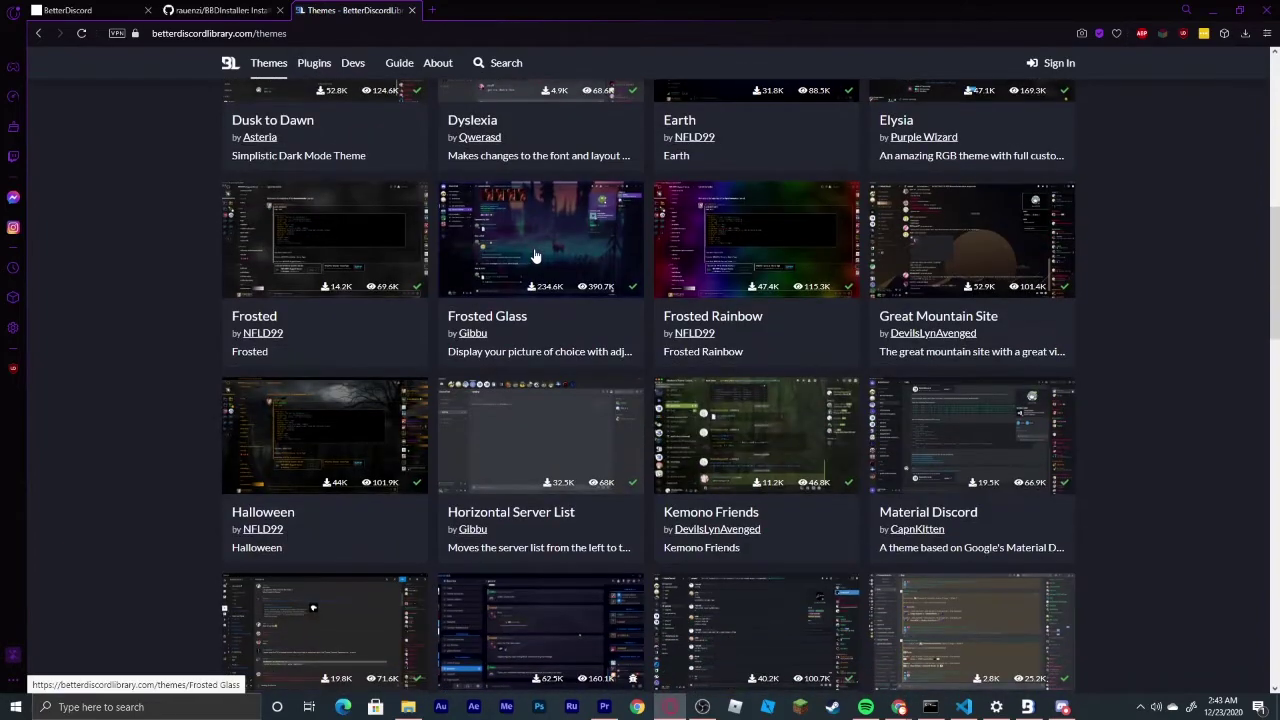
scroll(534, 255, down, 3)
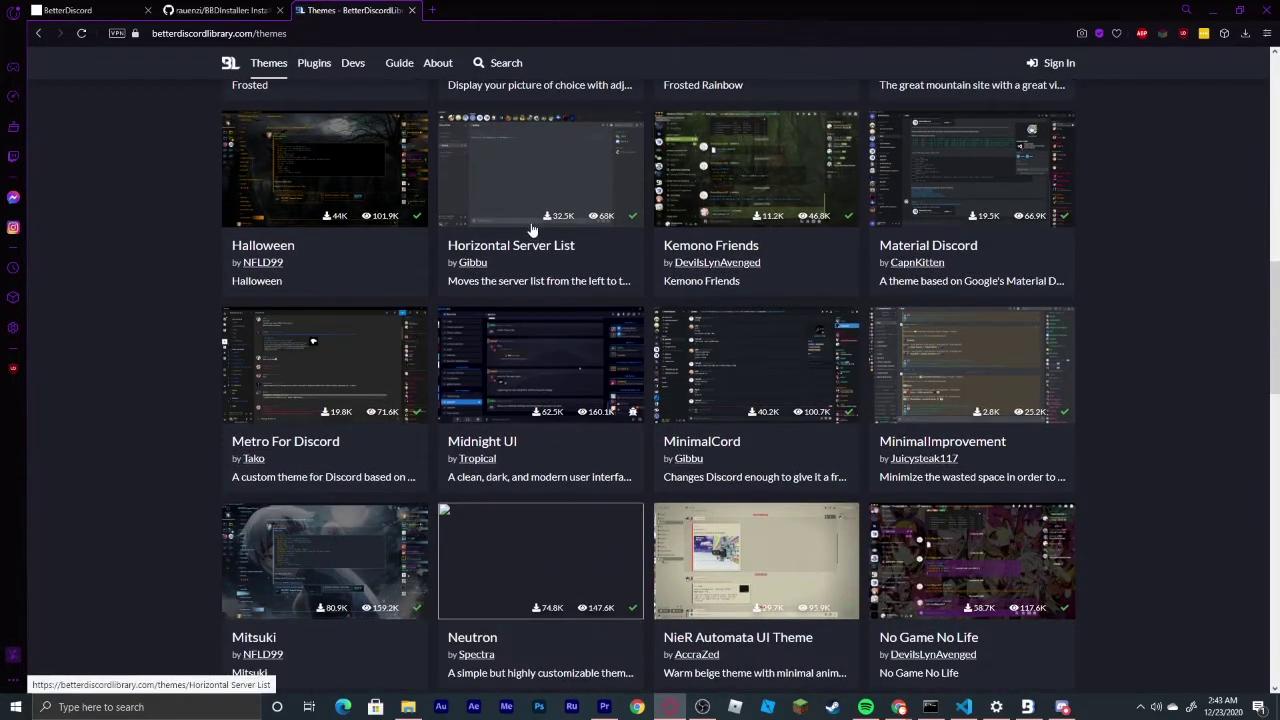
scroll(532, 230, down, 1)
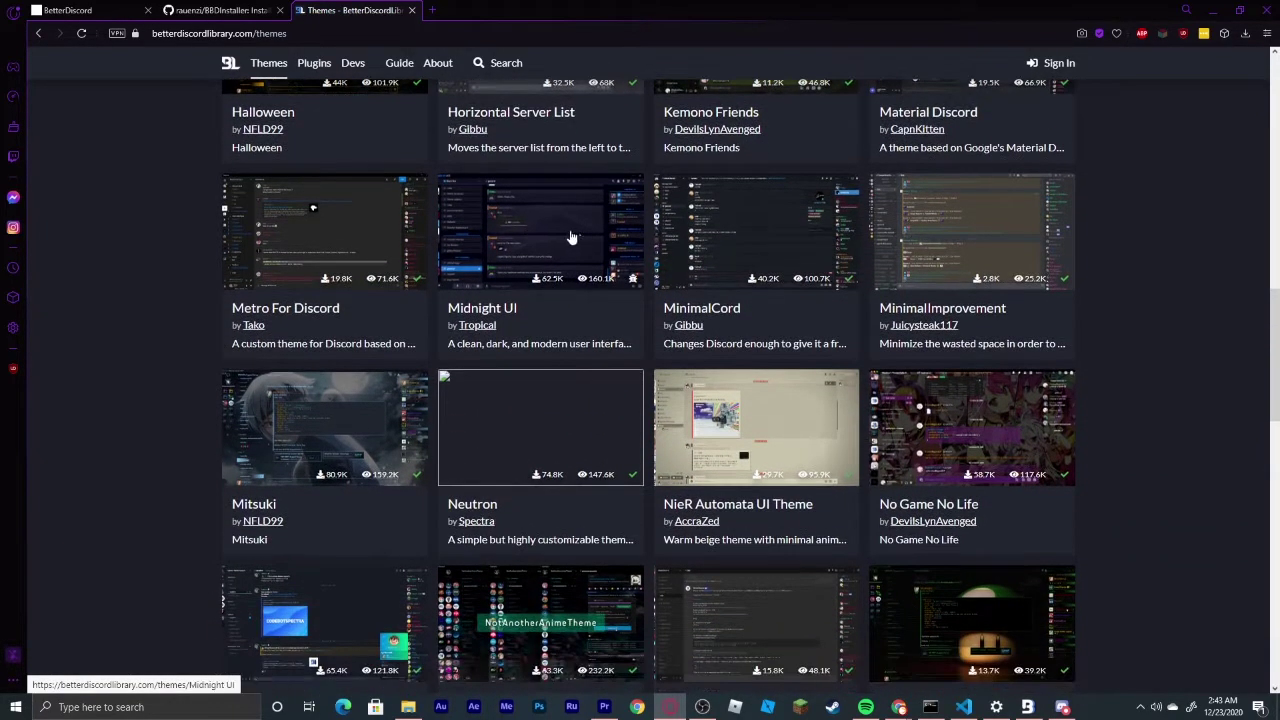
scroll(690, 215, up, 10)
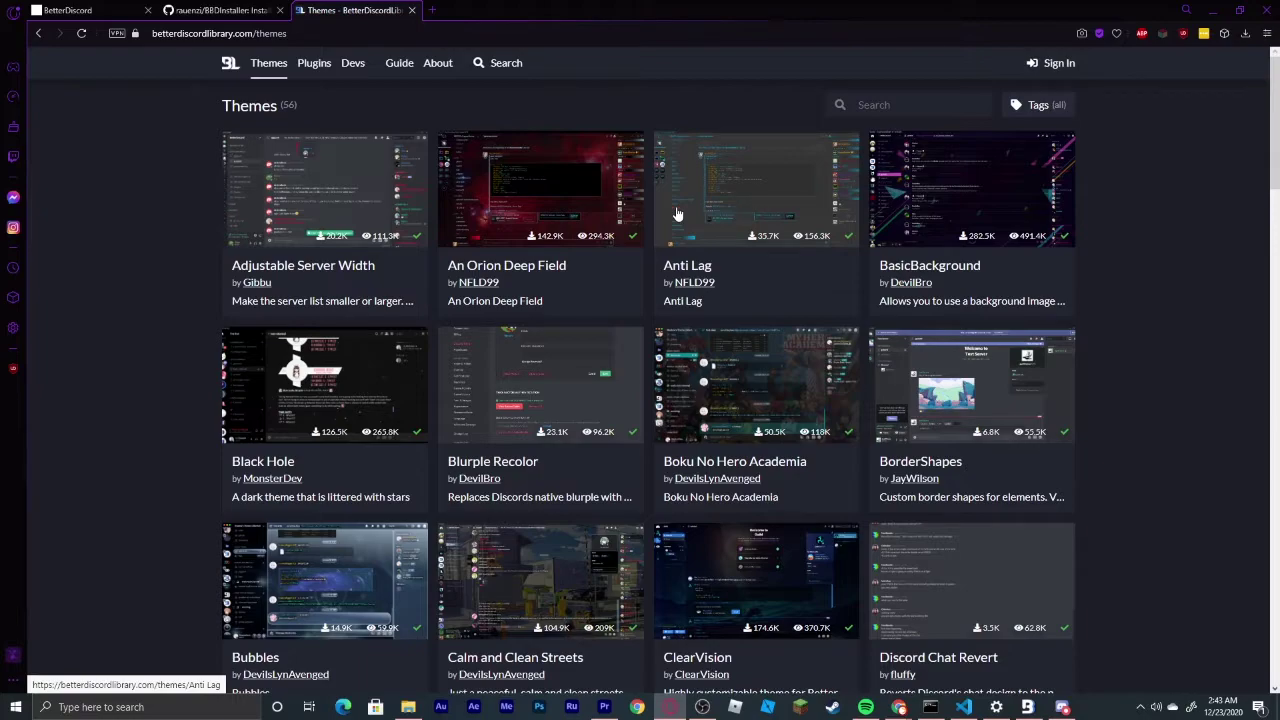
Return to the BetterDiscordLibrary home page and open the full list of plugins
click(42, 37)
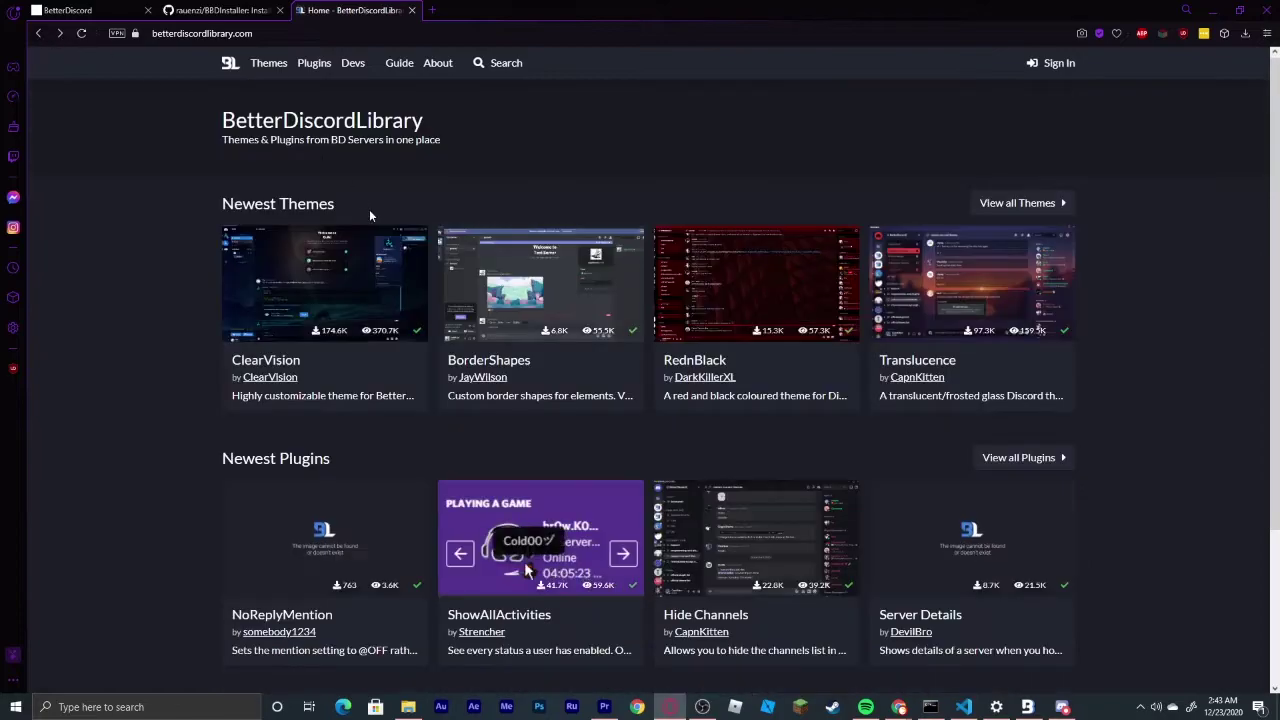
scroll(412, 318, down, 1)
scroll(420, 310, up, 3)
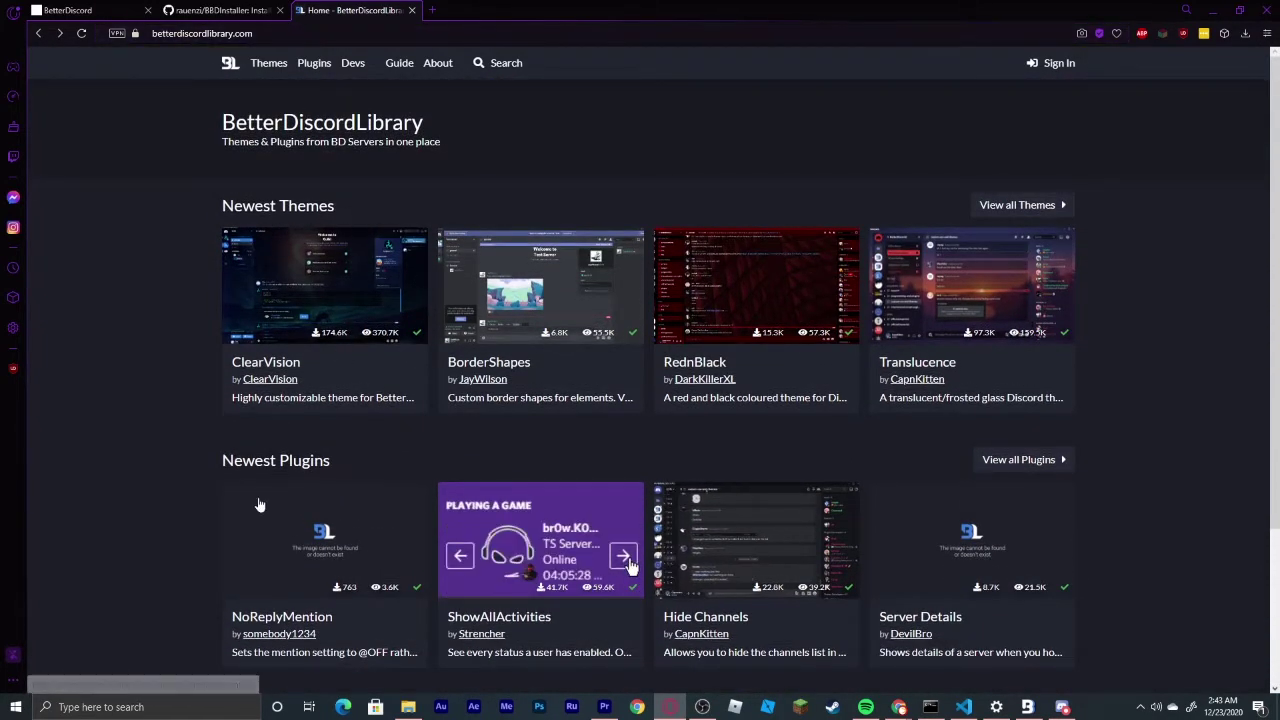
click(1016, 464)
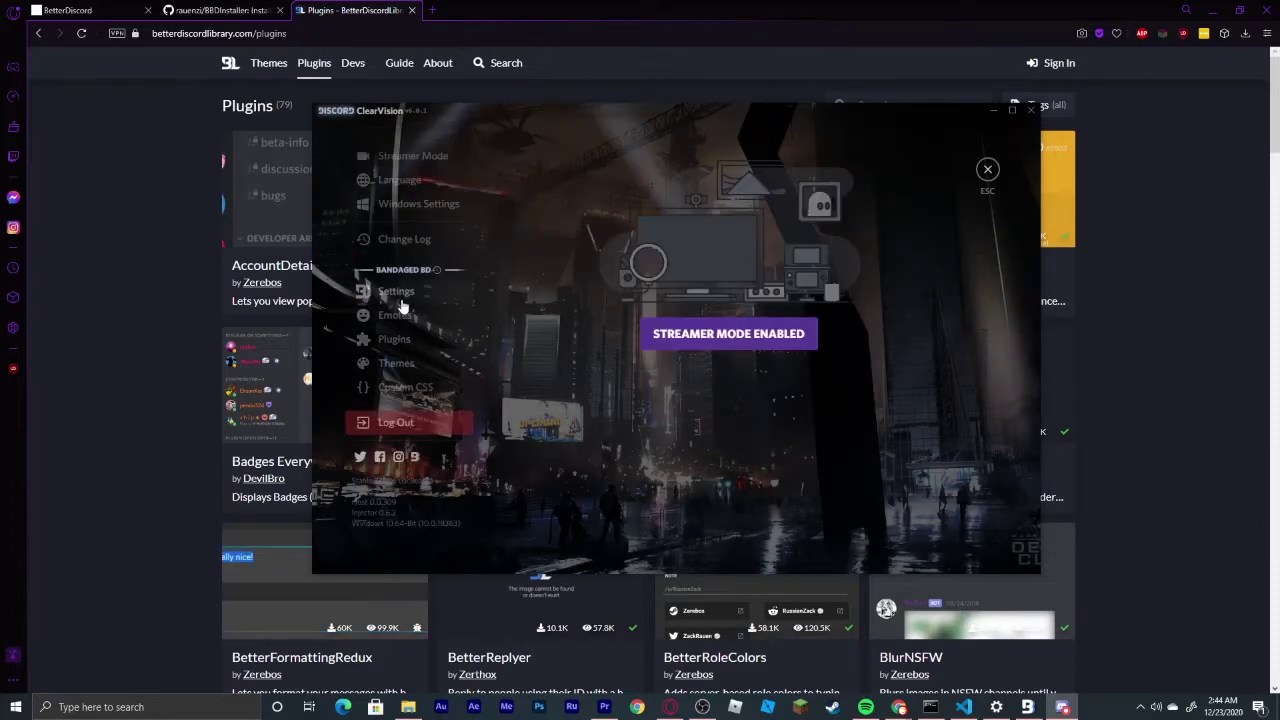
Open the installed plugins list in Discord's Bandaged BD settings and review each plugin's description and enabled state
click(394, 339)
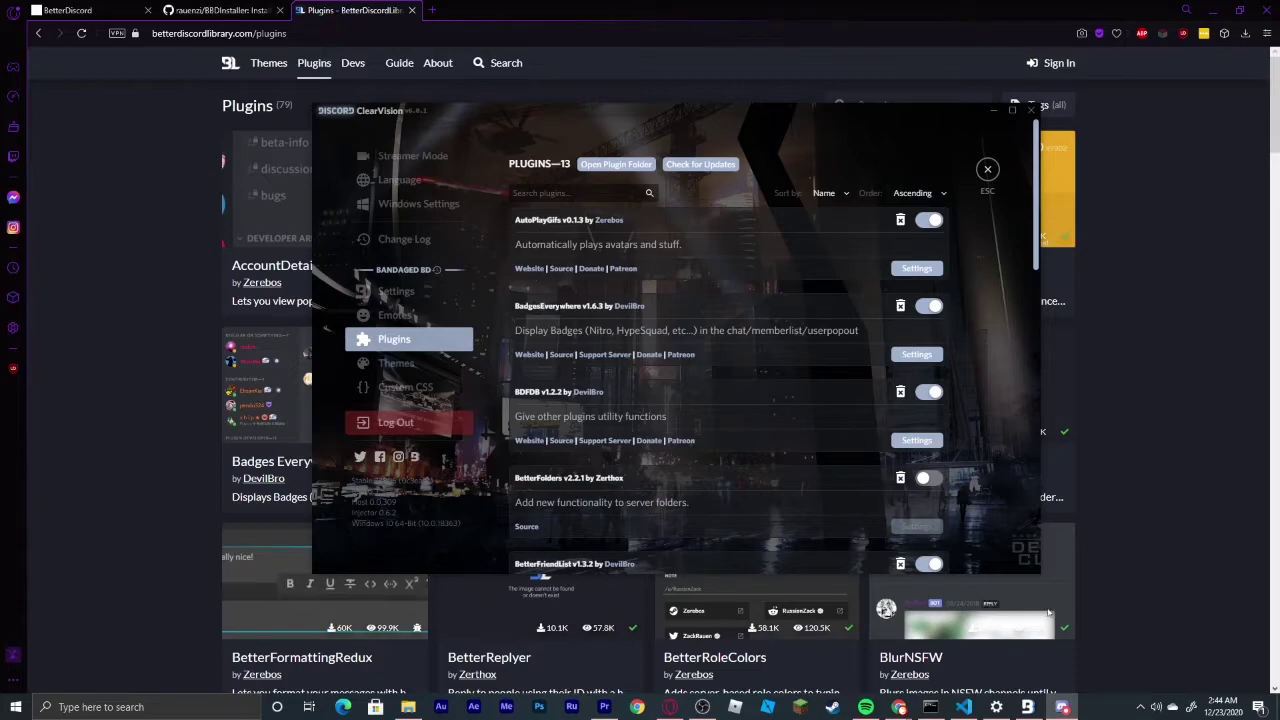
scroll(528, 263, down, 3)
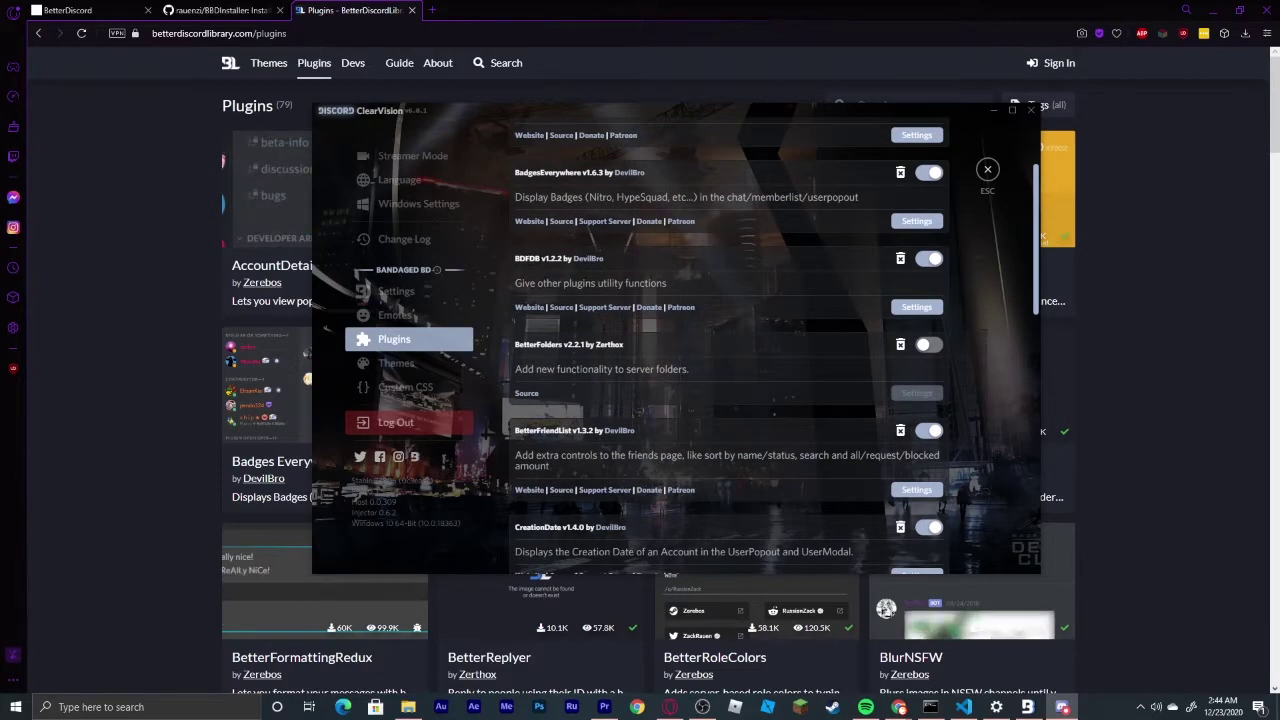
scroll(572, 268, up, 3)
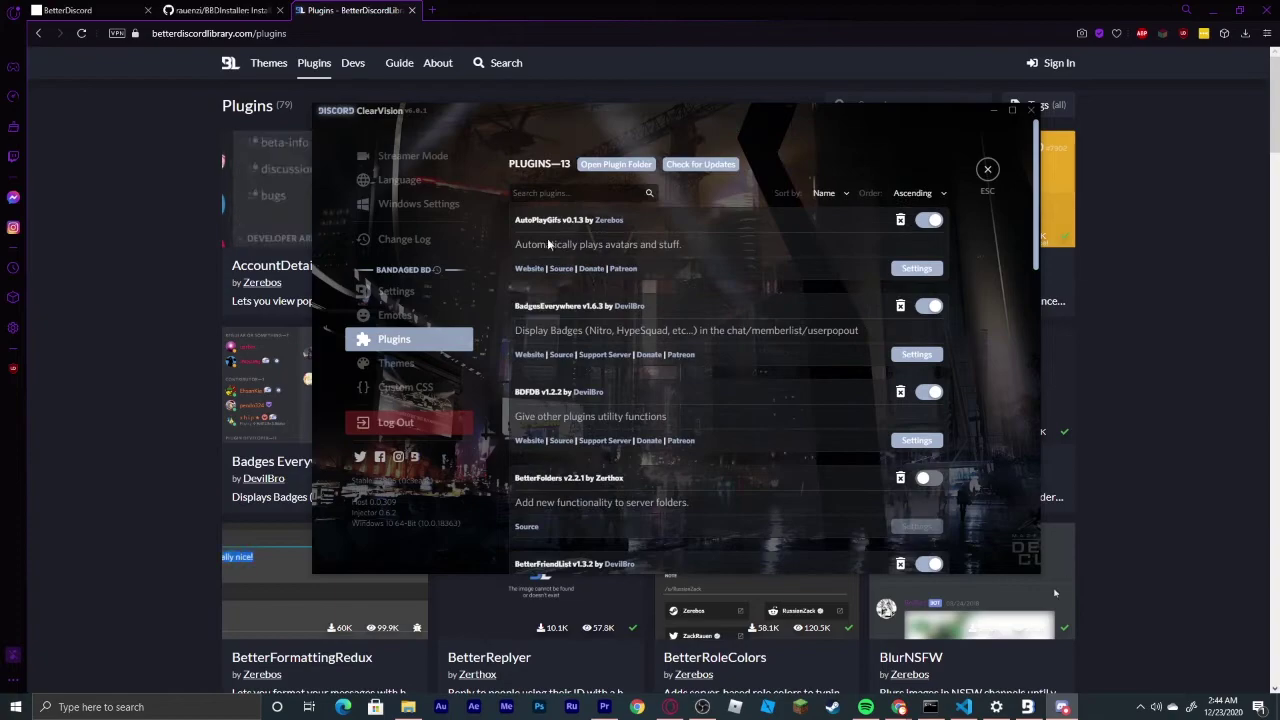
scroll(547, 238, down, 3)
scroll(564, 327, down, 3)
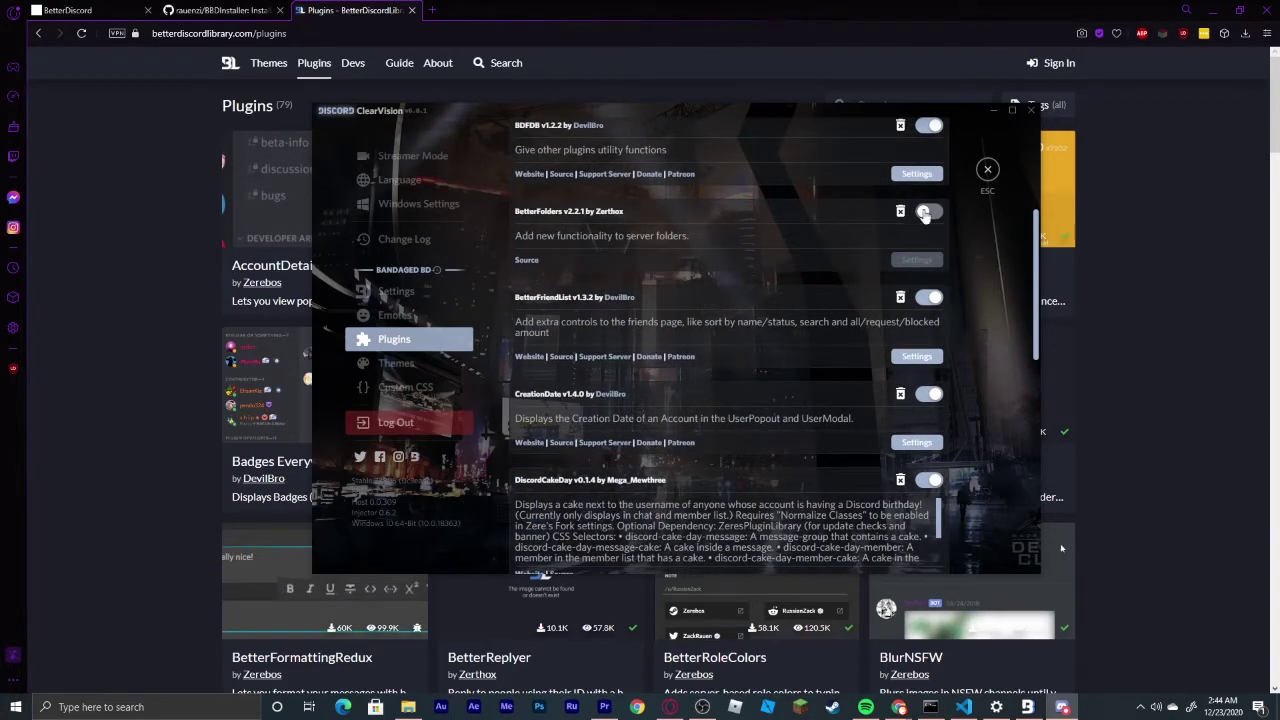
scroll(563, 255, down, 4)
scroll(555, 210, up, 1)
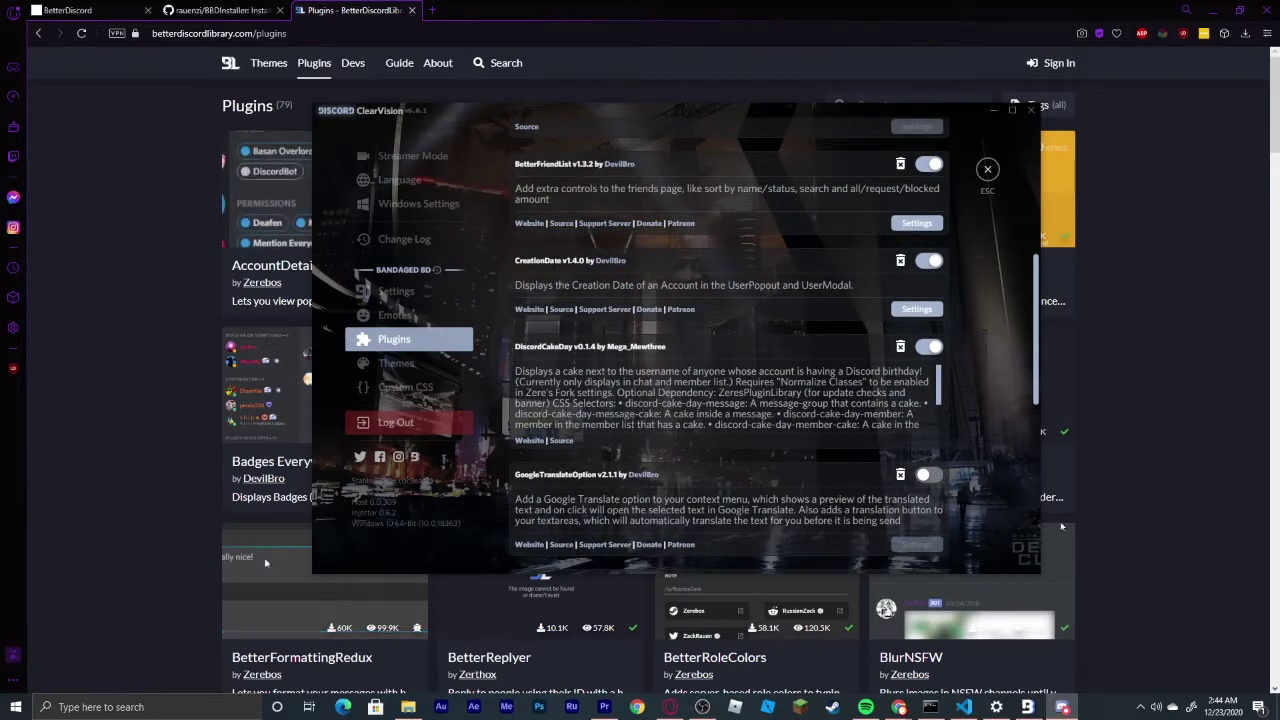
scroll(596, 207, down, 3)
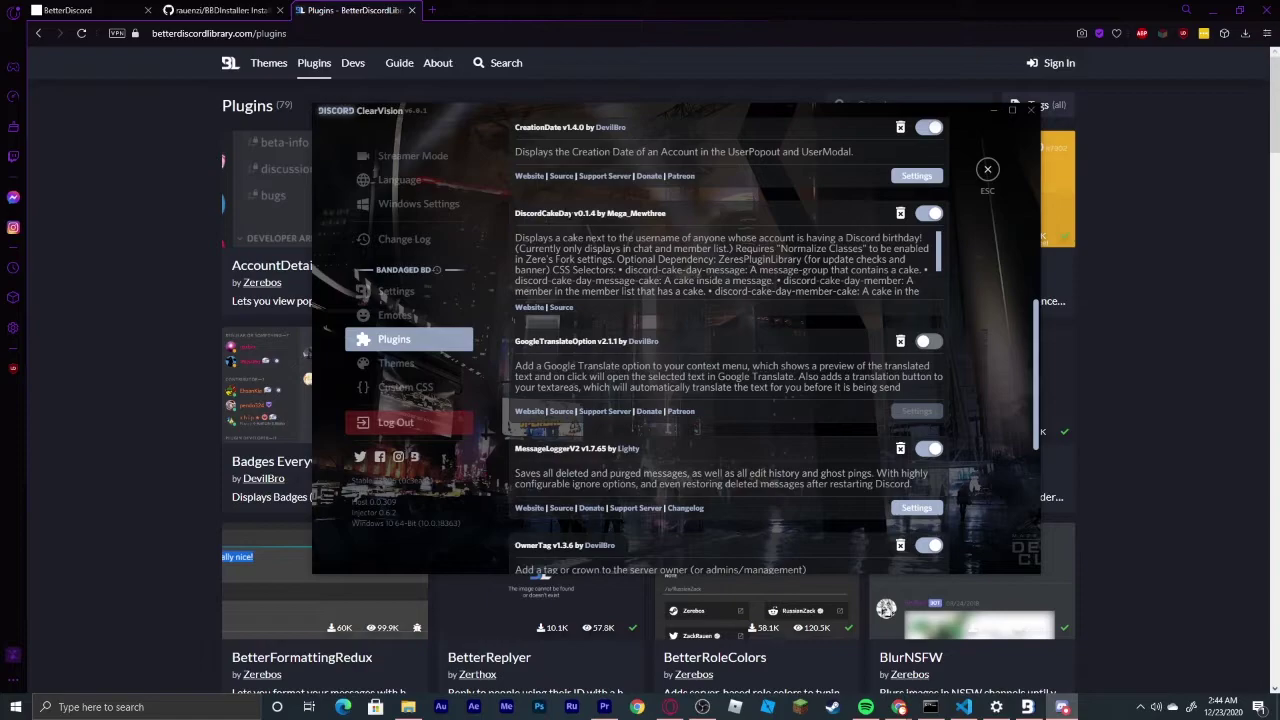
scroll(600, 300, down, 3)
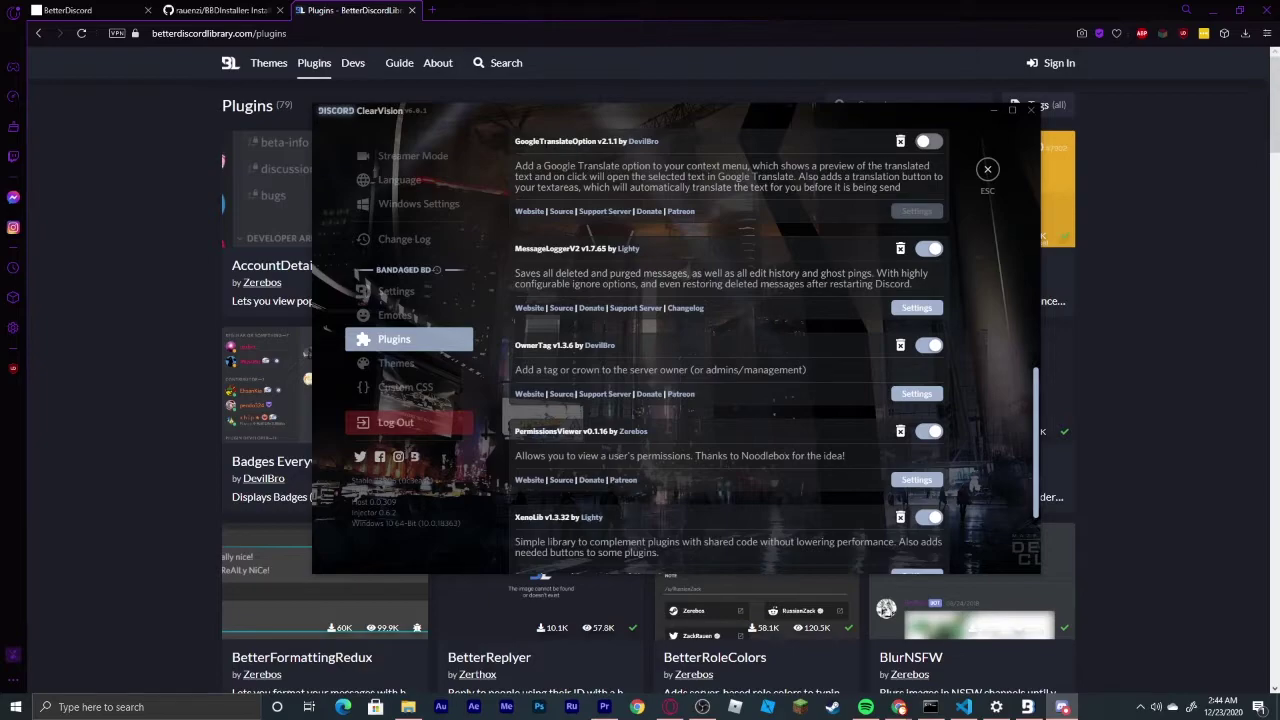
scroll(567, 237, down, 2)
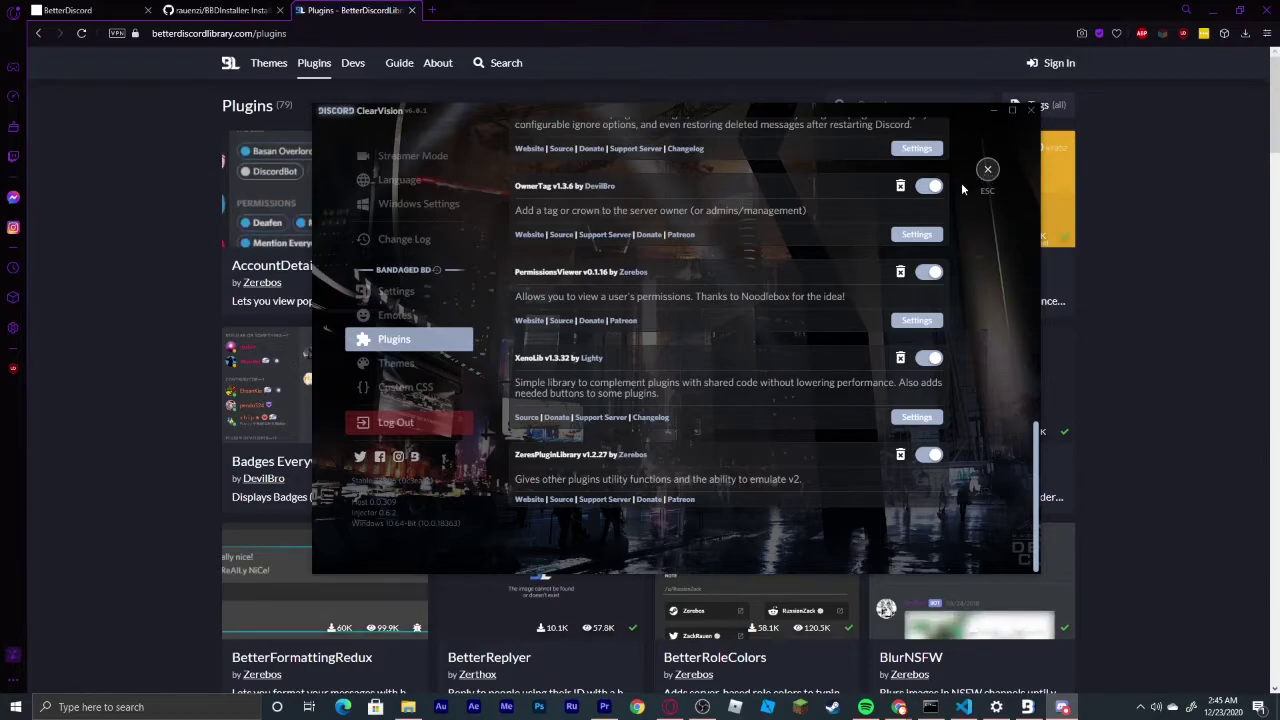
Display the installed themes in Discord's settings, and switch to the browser to find ClearVision in the BetterDiscordLibrary themes list
click(423, 369)
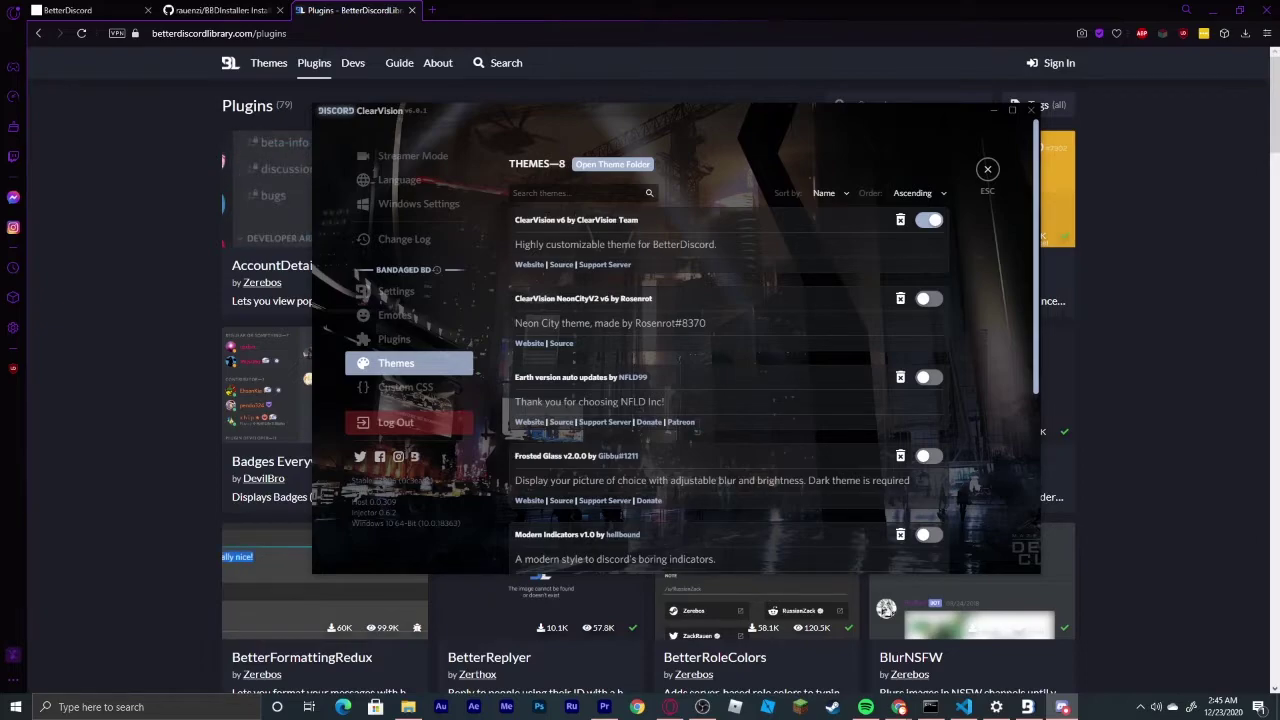
click(114, 340)
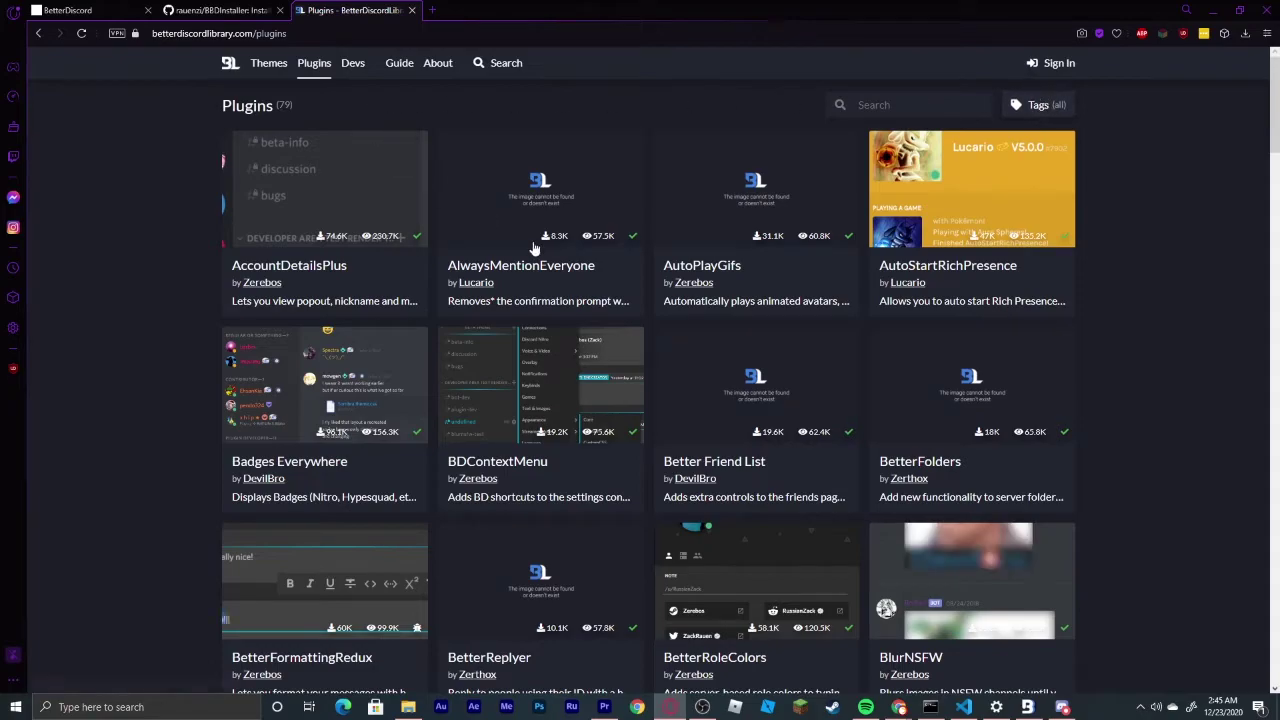
click(268, 68)
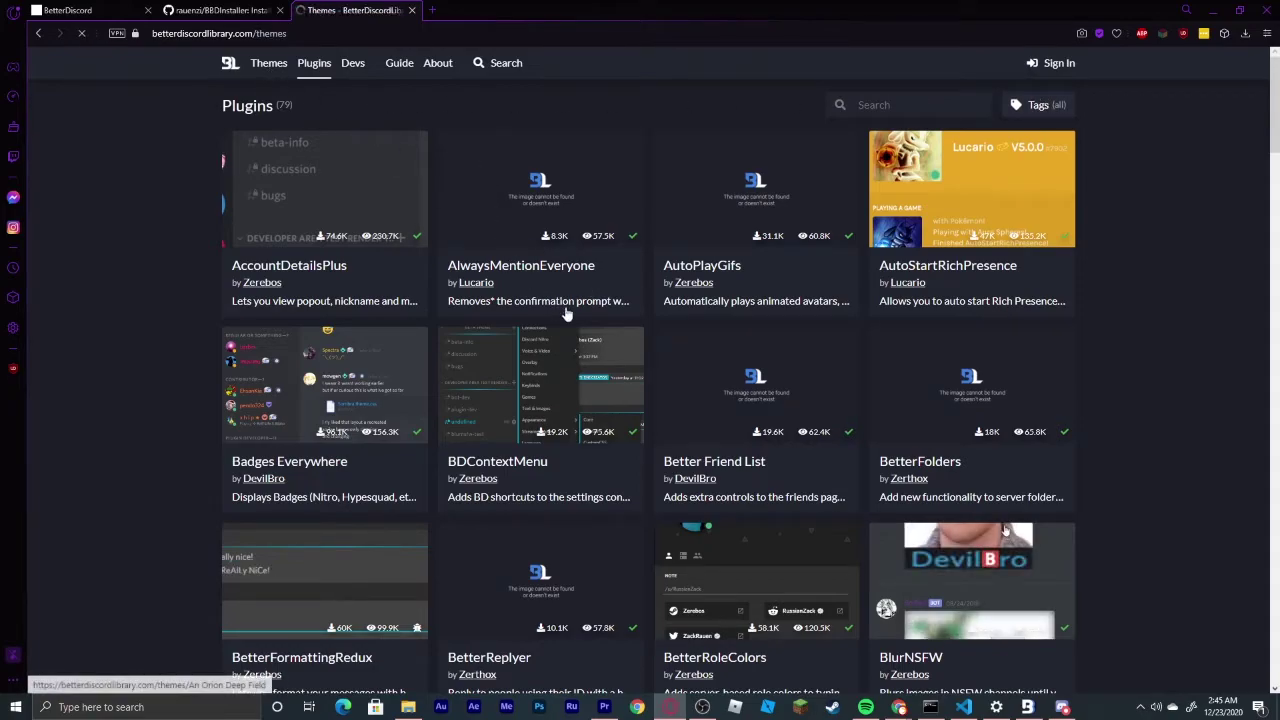
scroll(780, 425, down, 2)
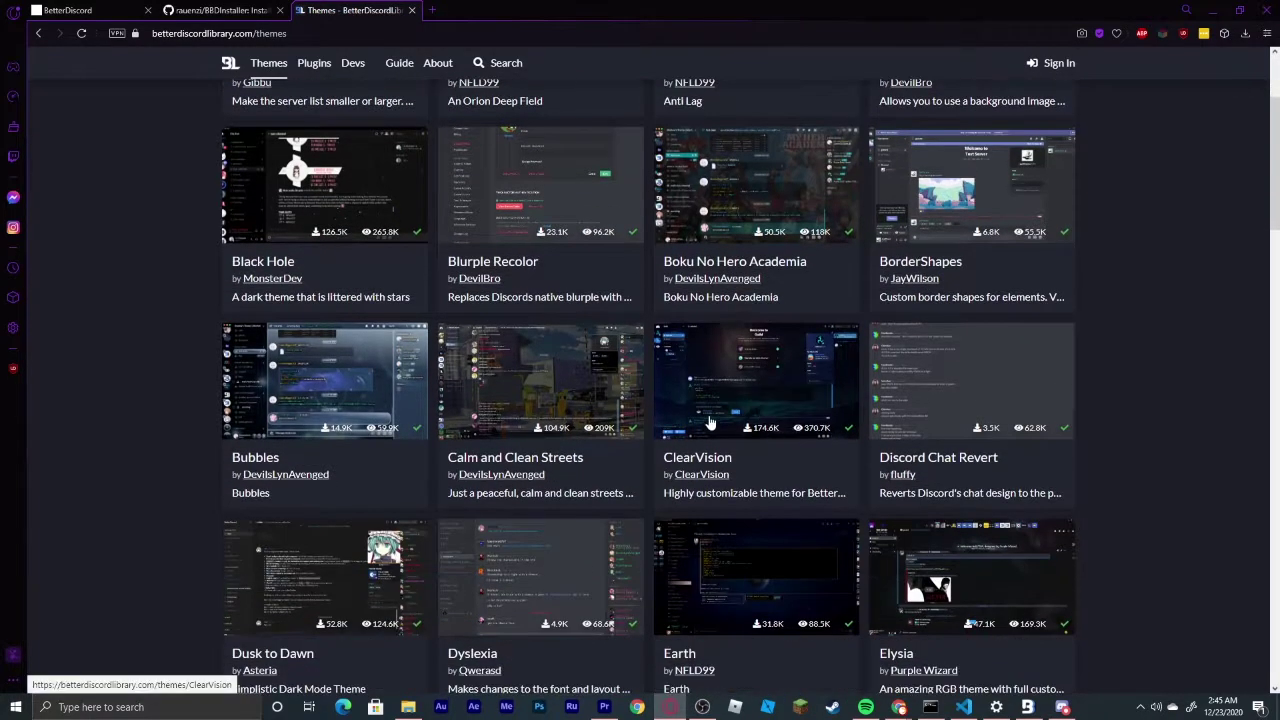
Switch back to Discord to review the installed themes, and leave the settings to view the user's own server with its member list
key(alt+Tab)
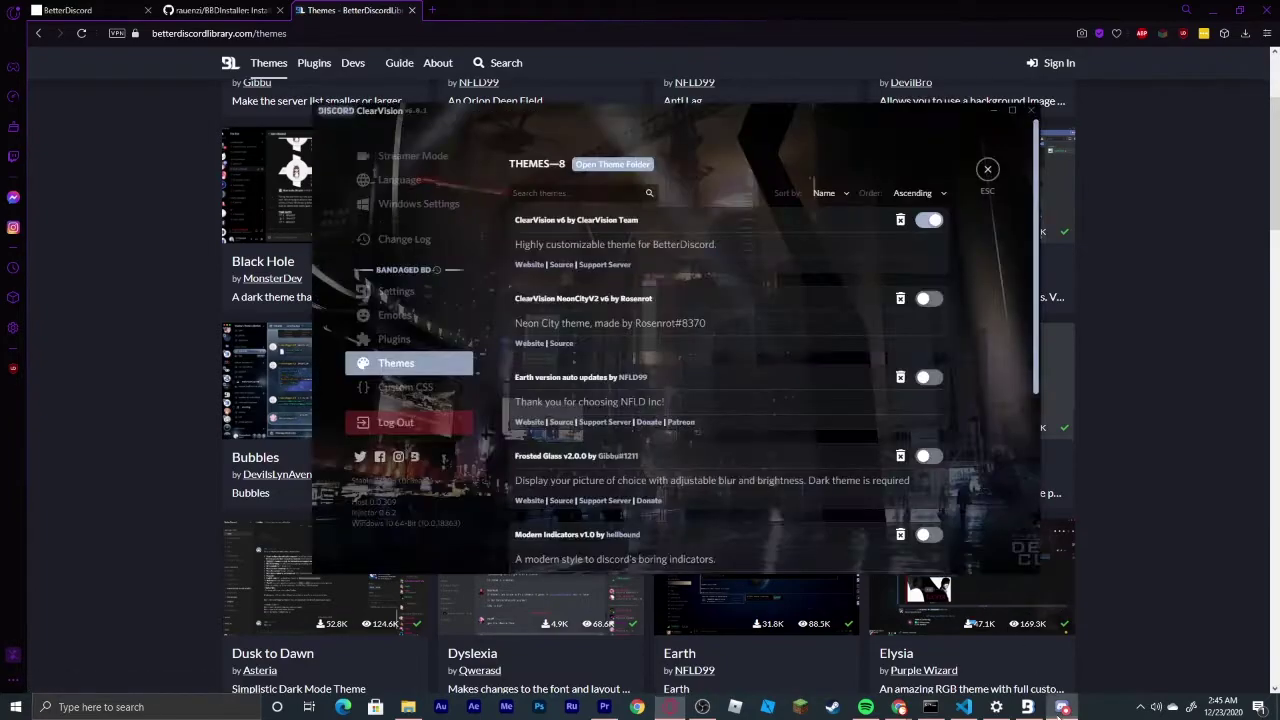
scroll(690, 444, down, 1)
scroll(665, 424, down, 1)
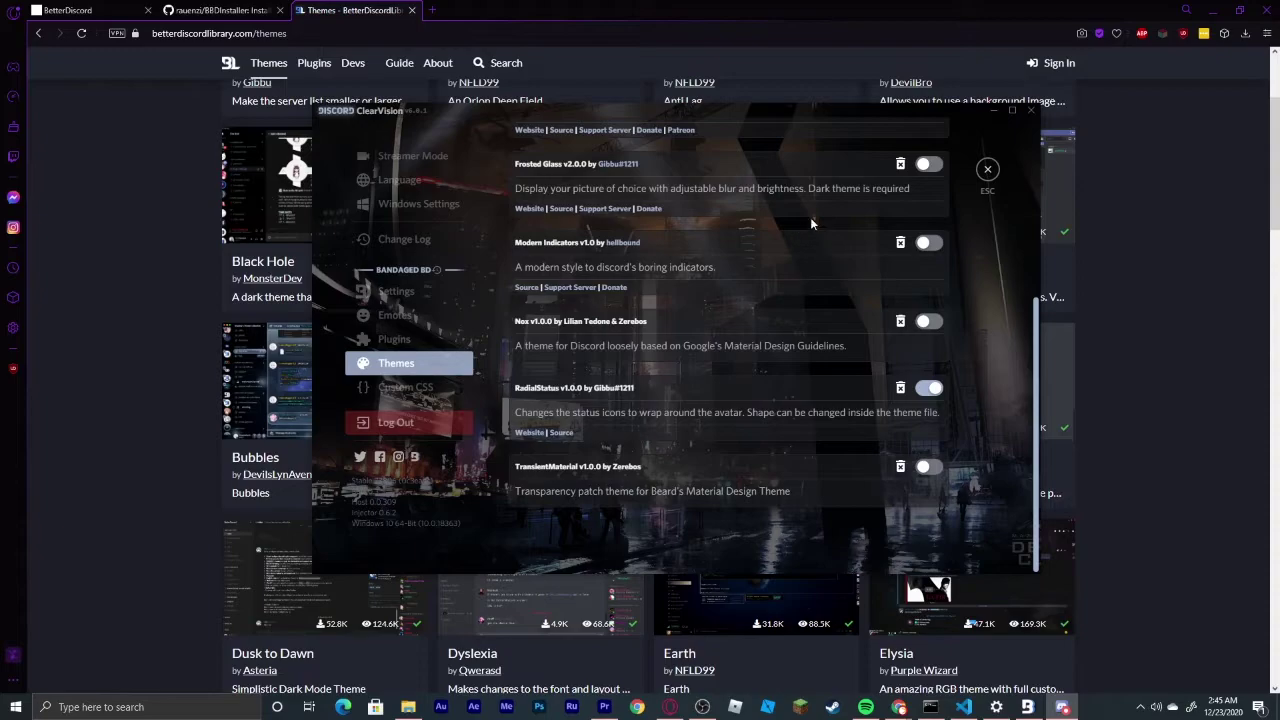
click(988, 170)
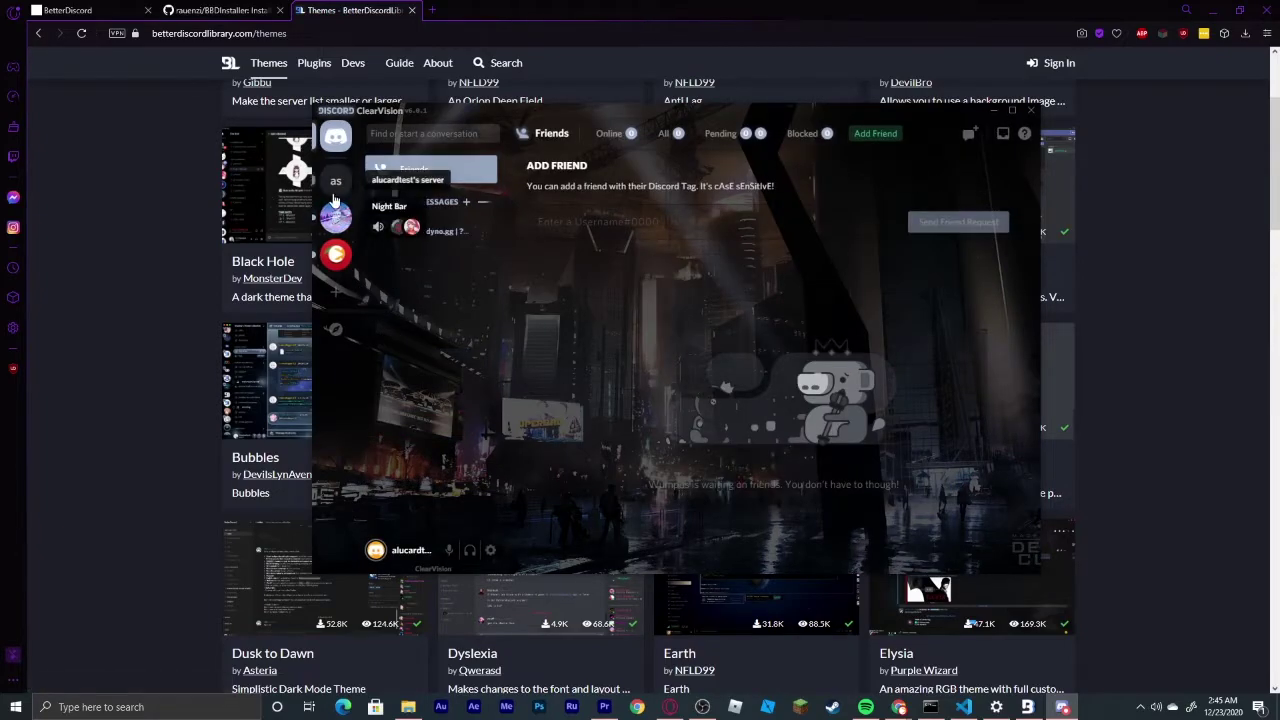
click(336, 181)
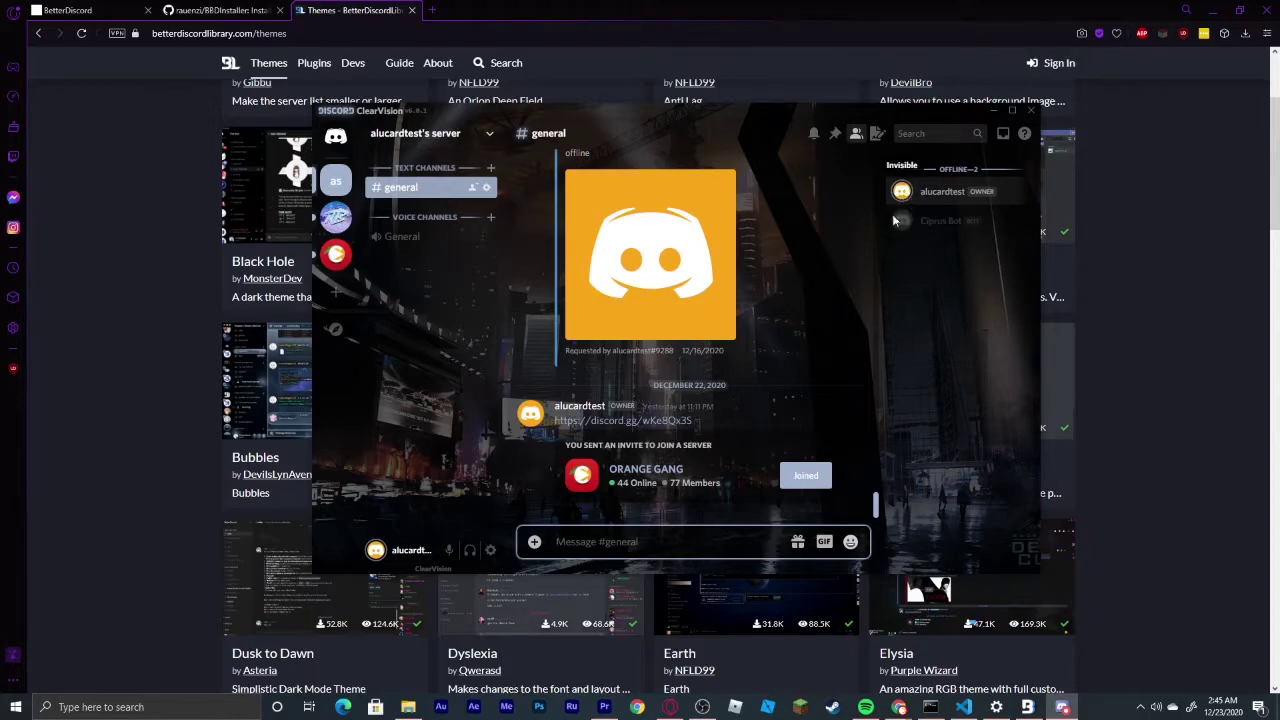
Reopen the Bandaged BD themes list in User Settings and examine the installed themes from ClearVision to RadialStatus and TransientMaterial
click(490, 550)
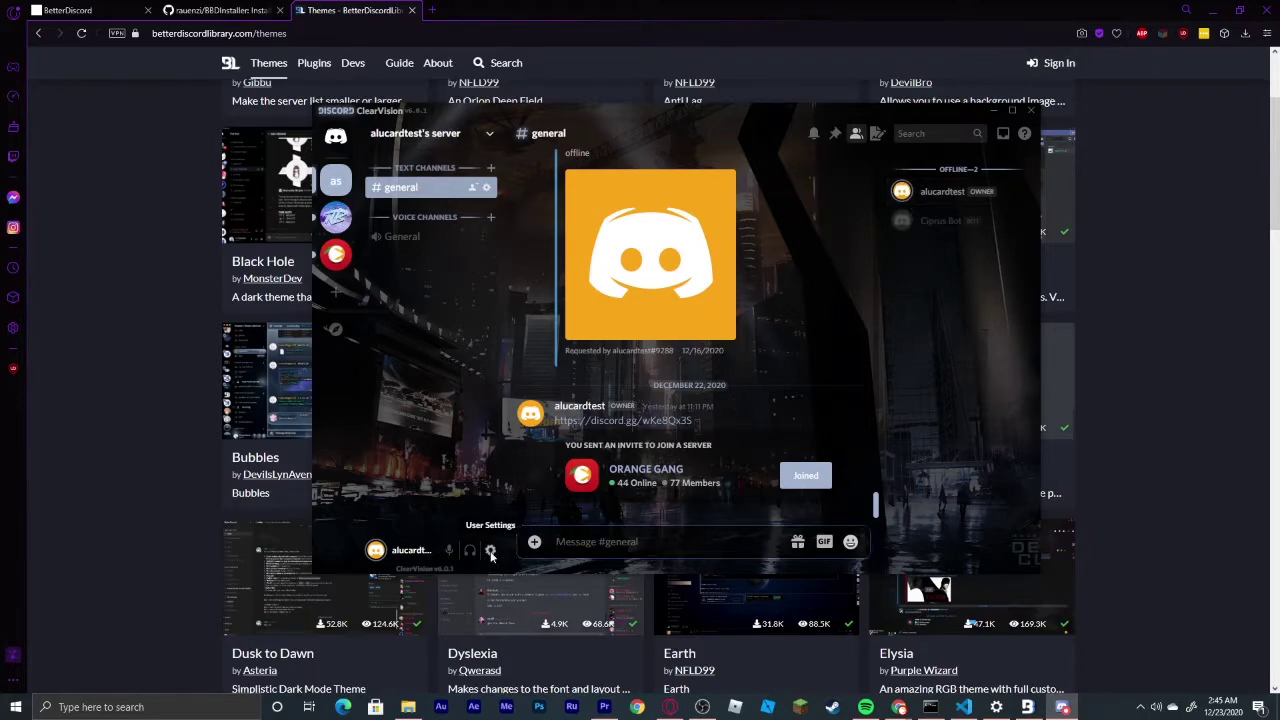
scroll(477, 515, down, 5)
click(410, 362)
scroll(677, 372, down, 5)
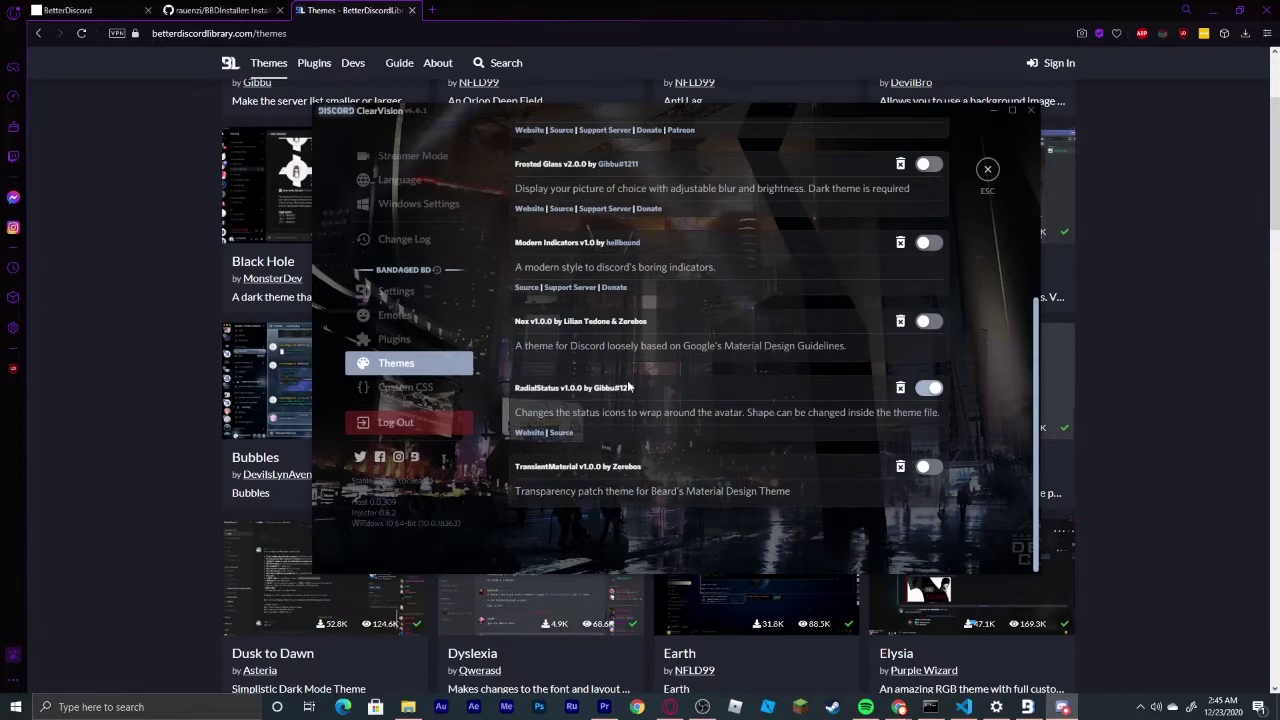
scroll(677, 378, up, 3)
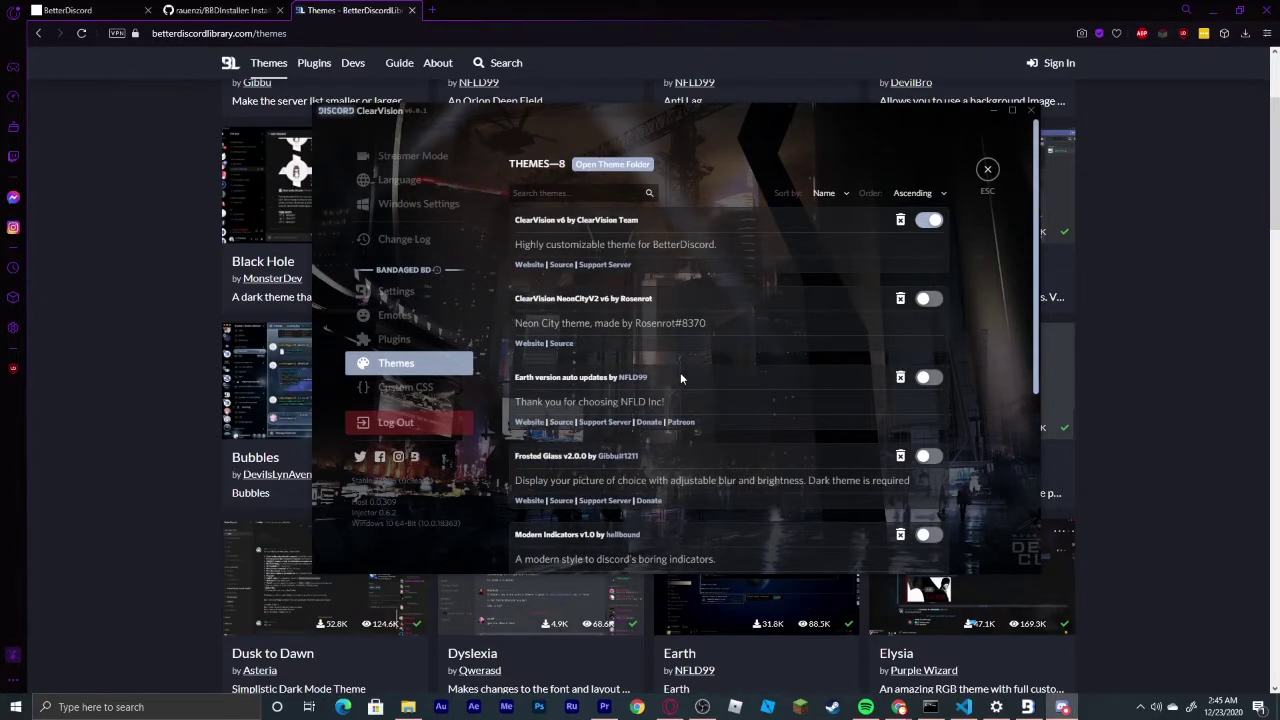
scroll(680, 377, down, 2)
scroll(596, 268, down, 1)
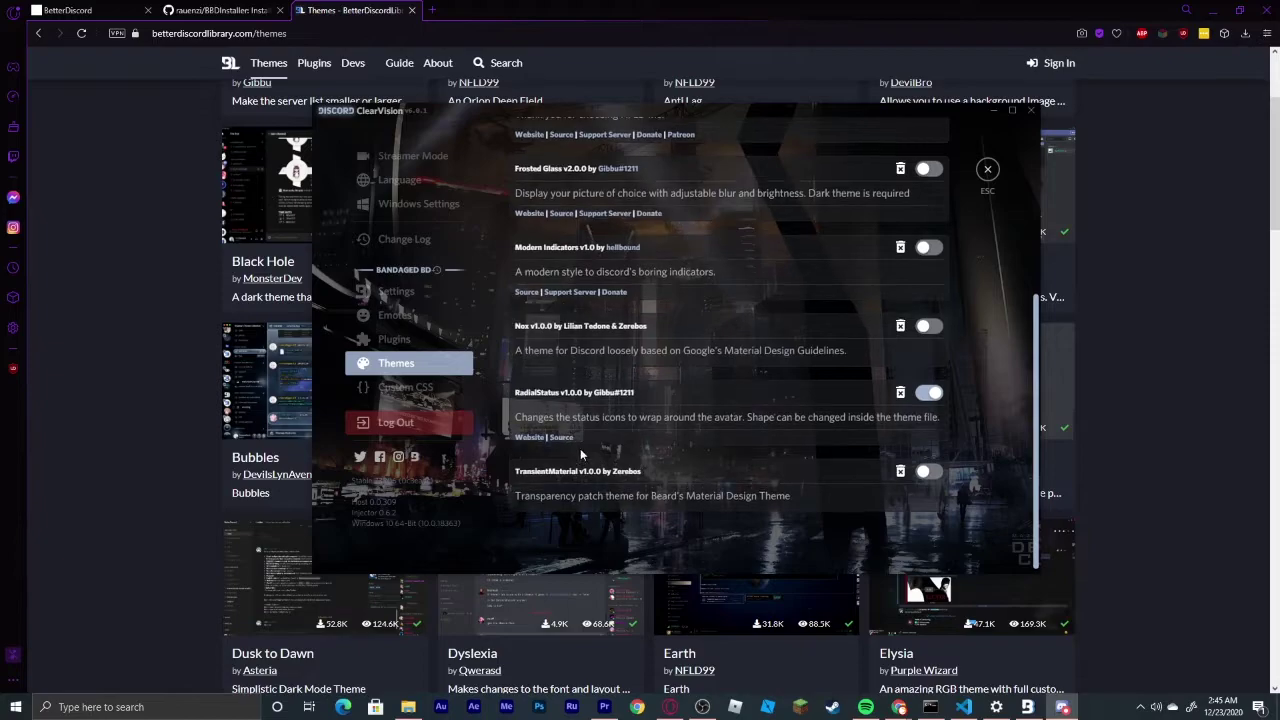
scroll(580, 448, up, 3)
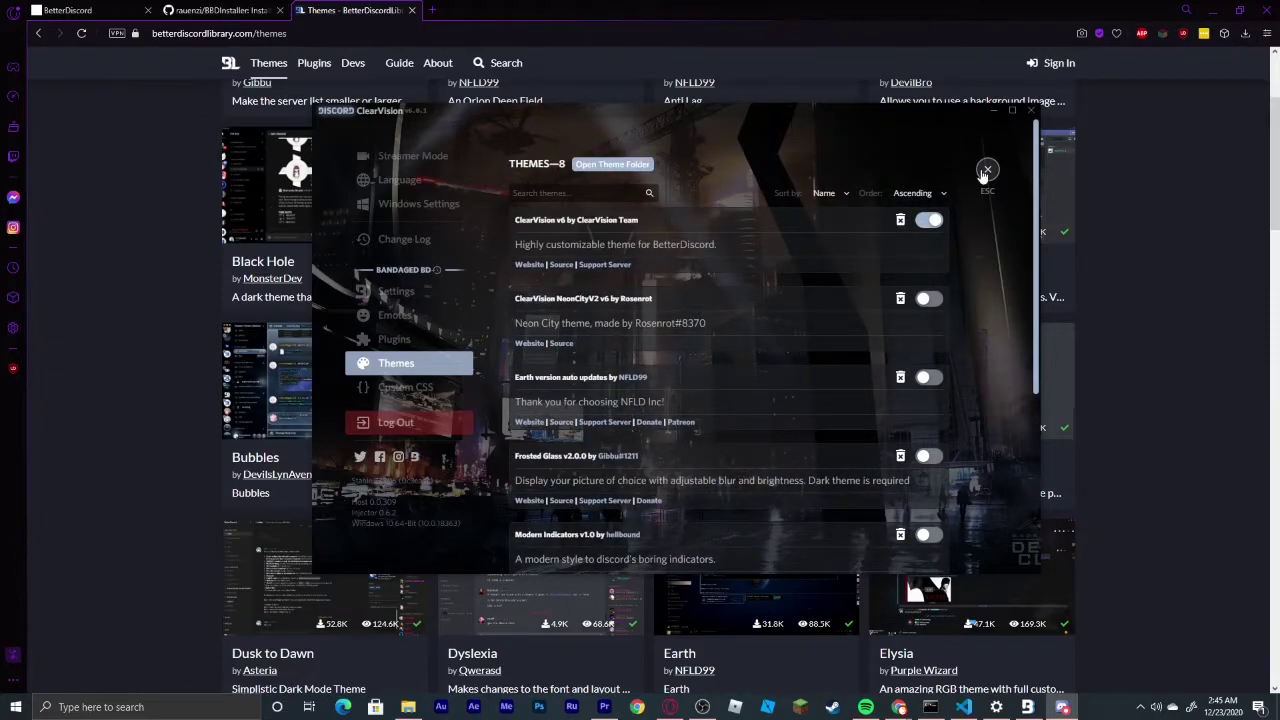